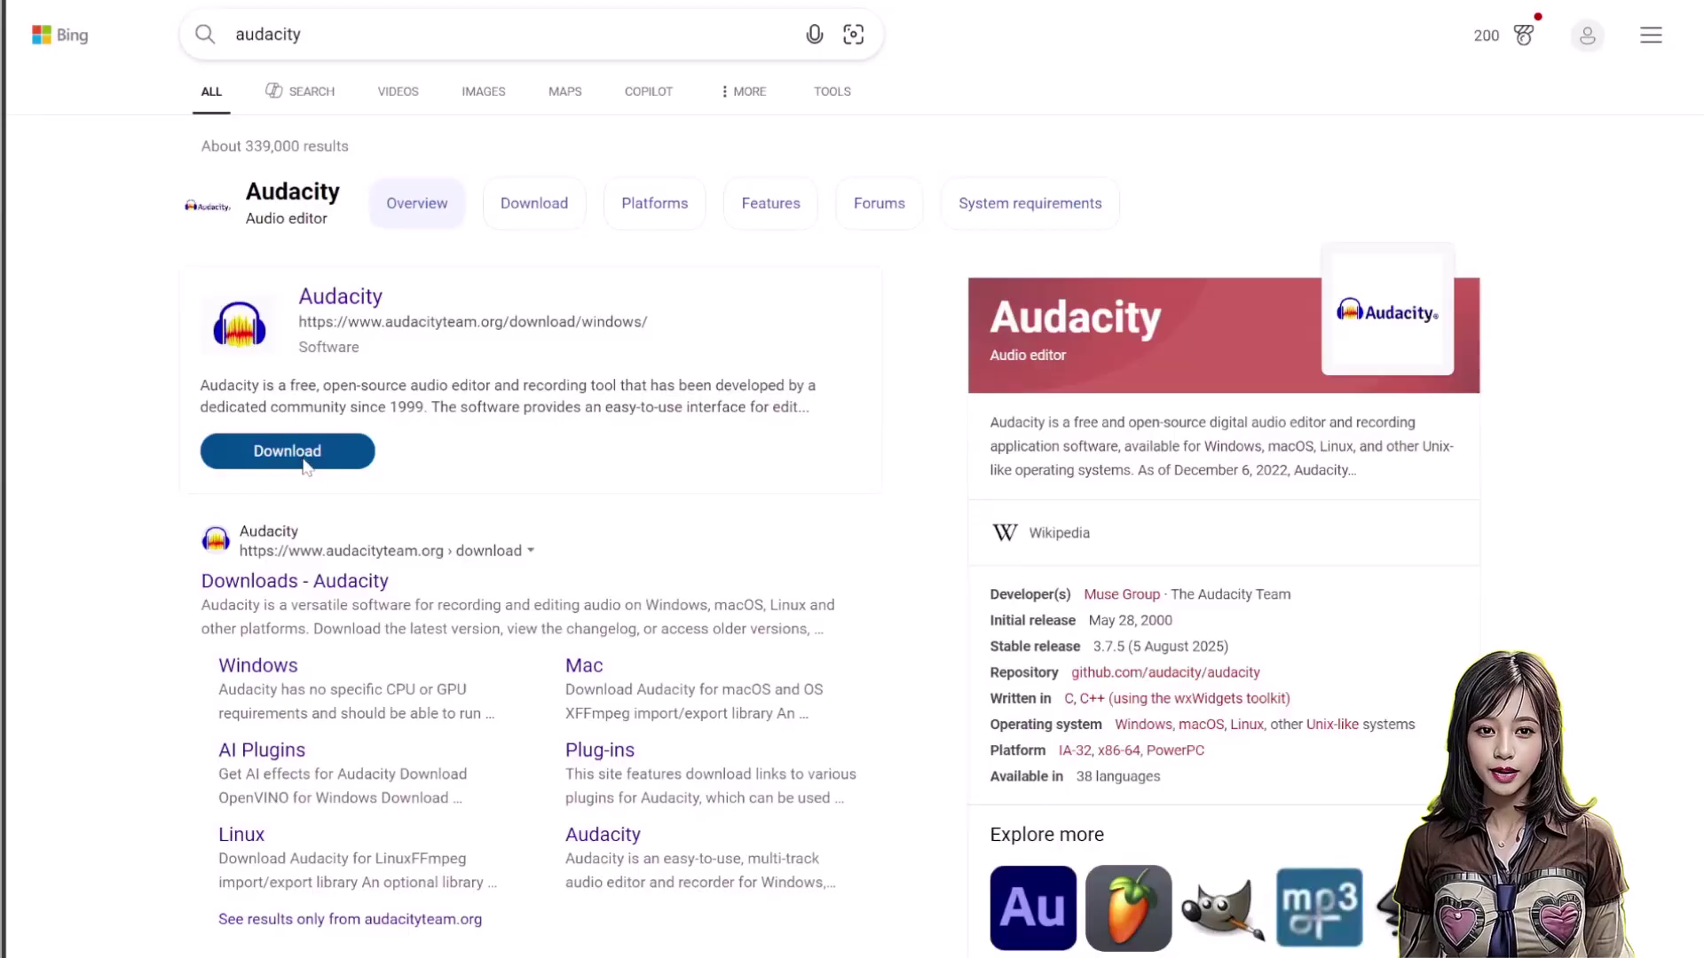
Open the official Audacity download page from the Bing search result.
left_click(286, 451)
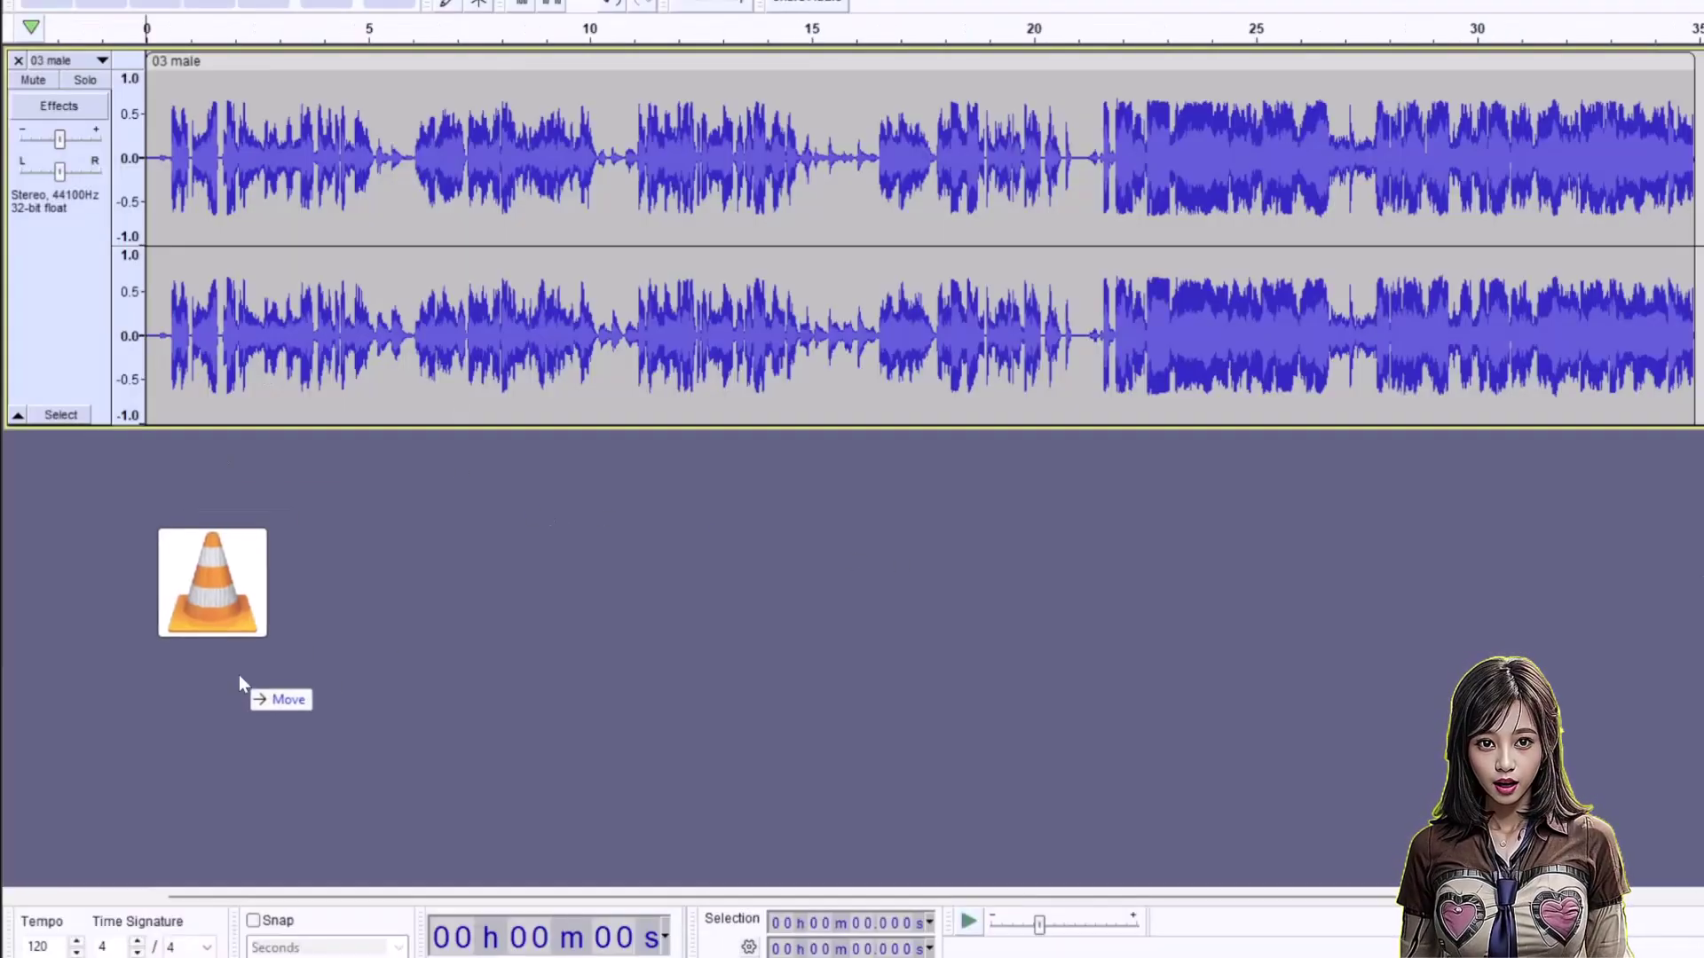
Import the 03 female vocal beneath 03 male, then play the male and female voices each alone.
left_click_drag(240, 677, 594, 364)
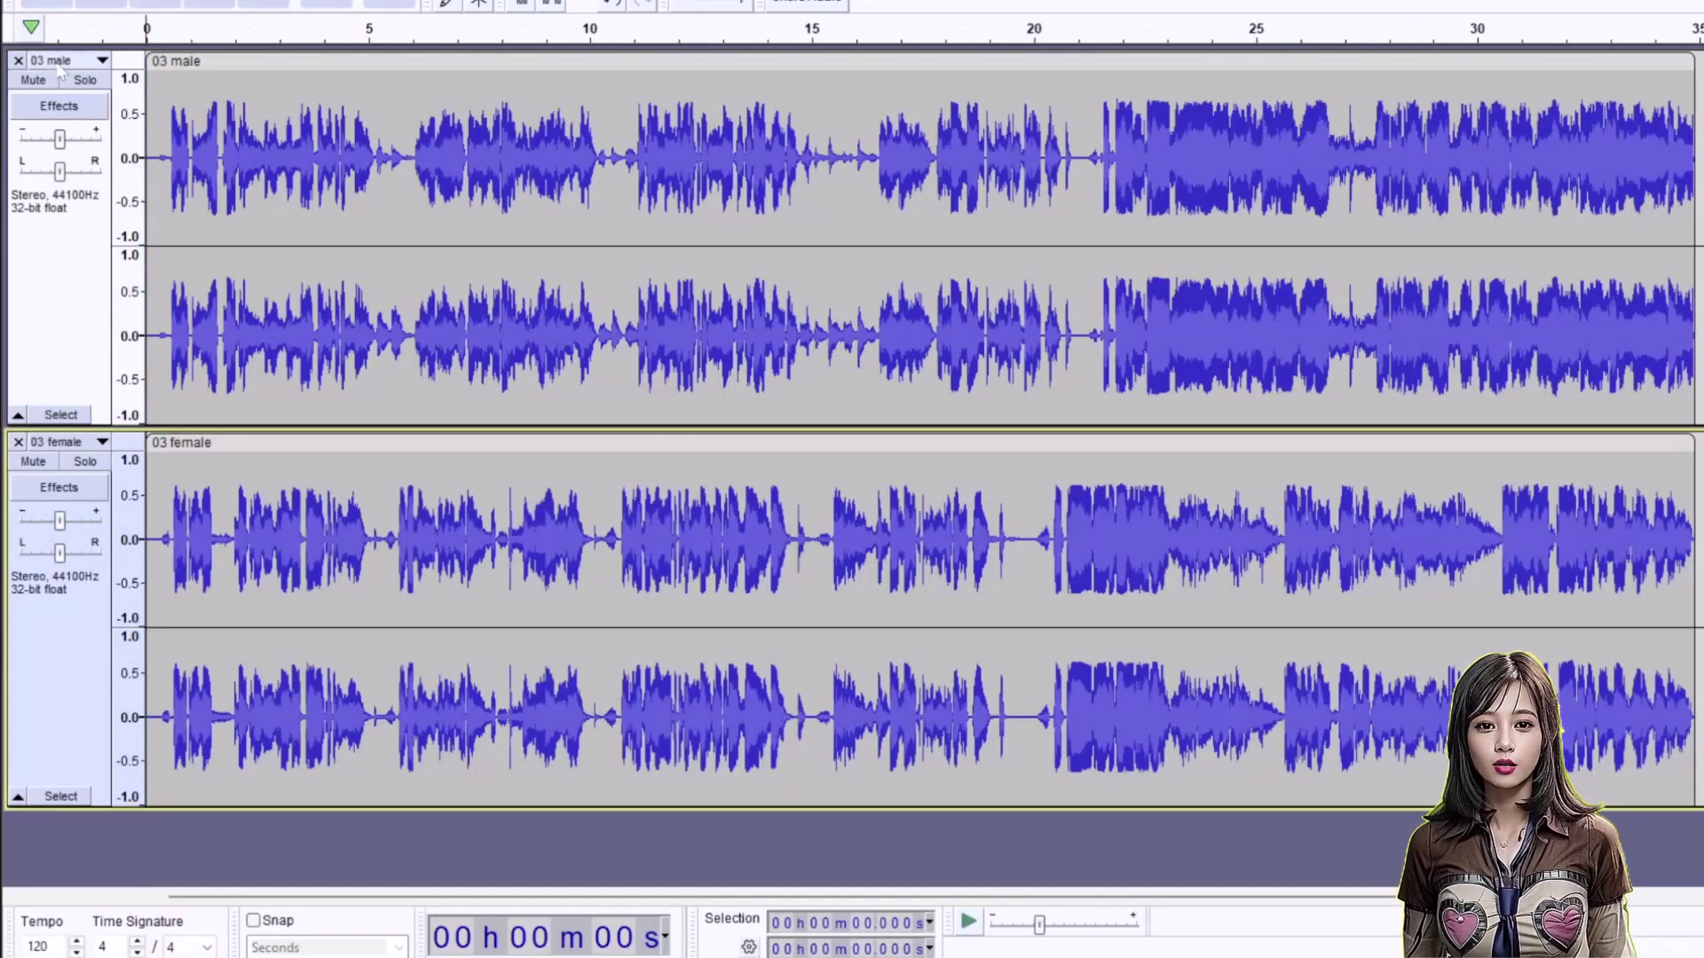
left_click(43, 464)
key("space")
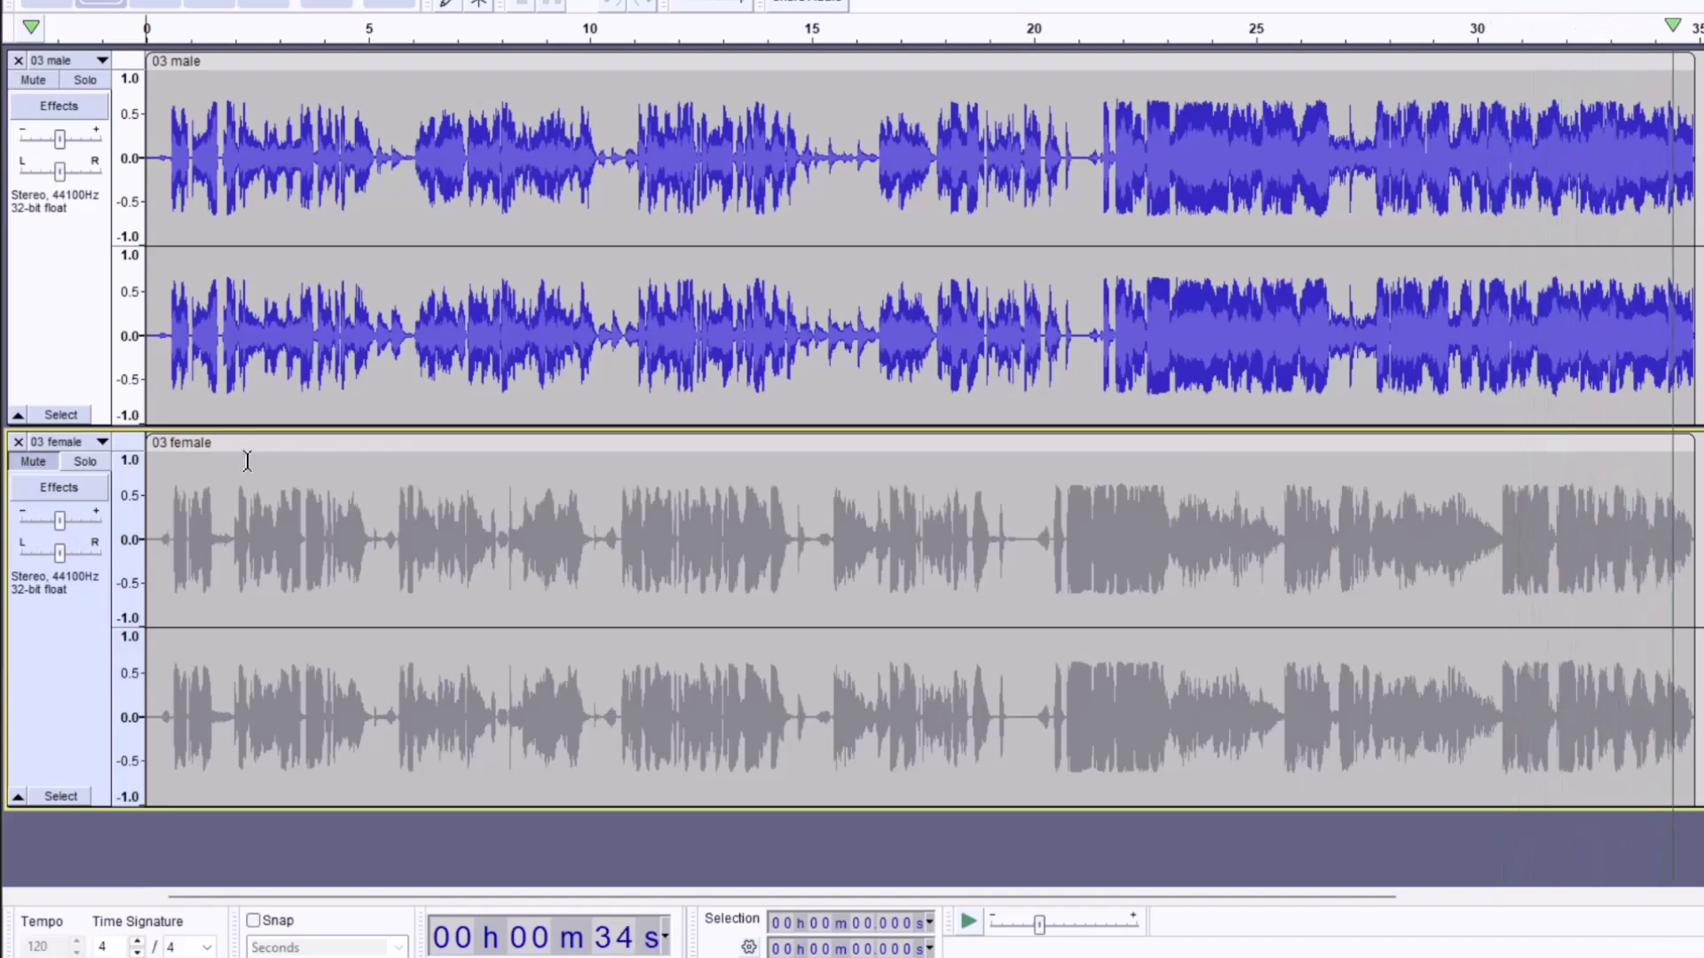
left_click(32, 80)
left_click(33, 461)
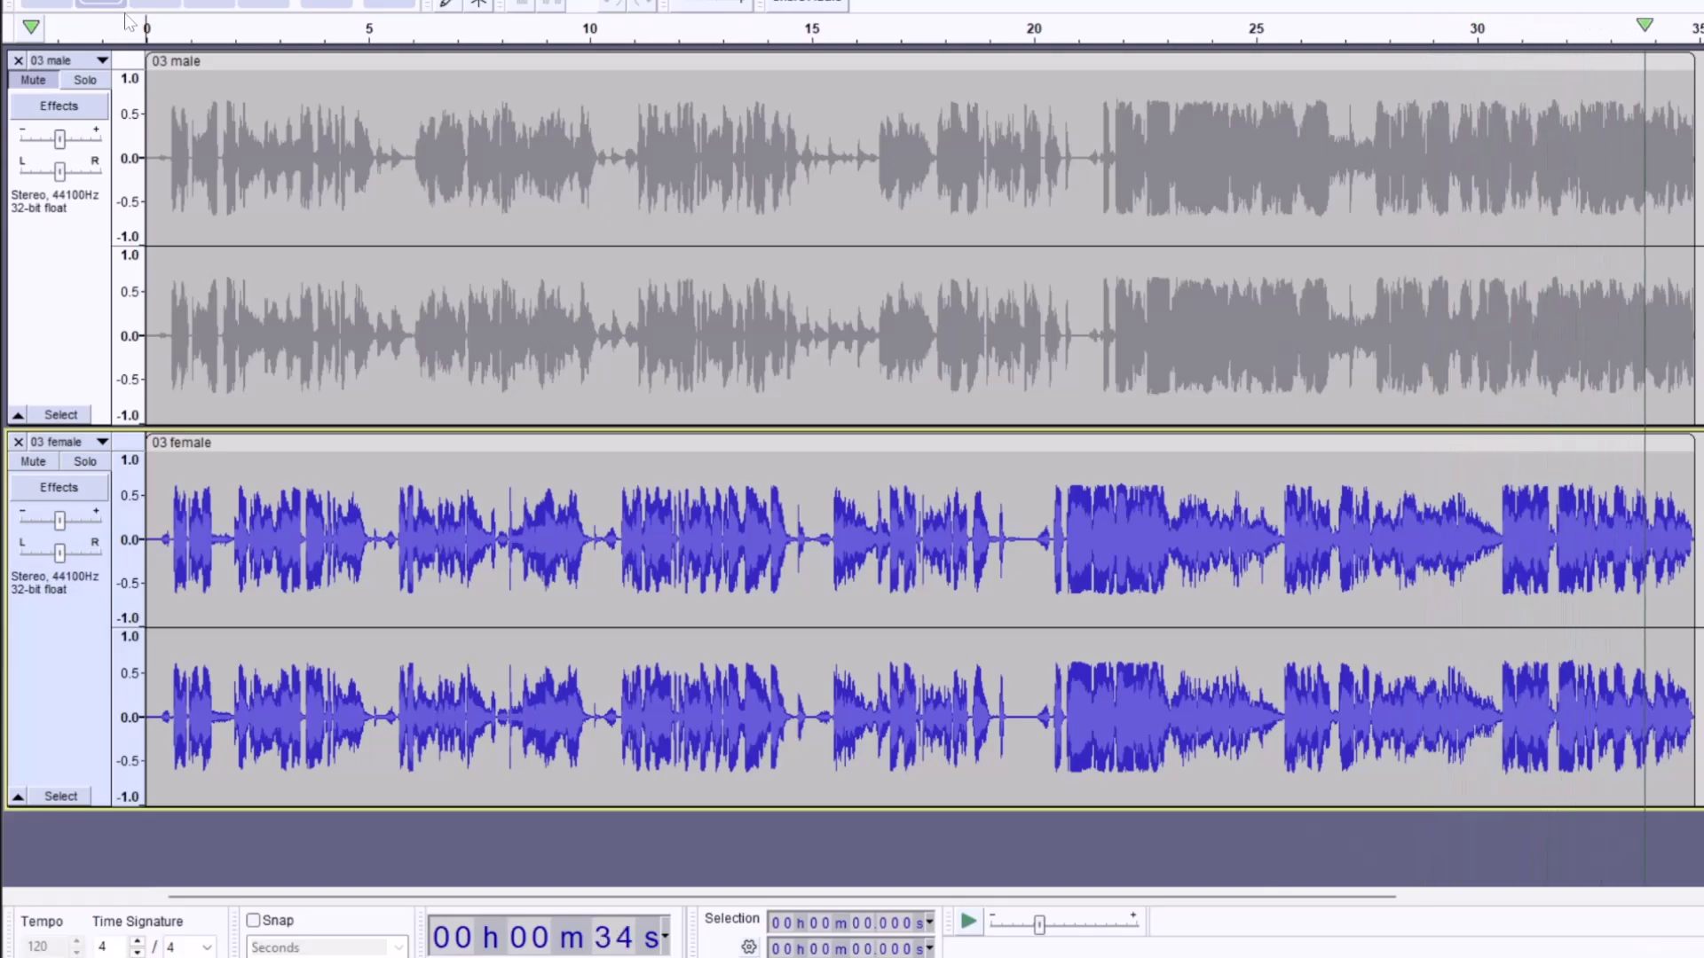
Split the 03 female clip at 5.42 s, delete the leading piece, and shift it to about 5.98 s.
left_click(33, 462)
left_click(33, 80)
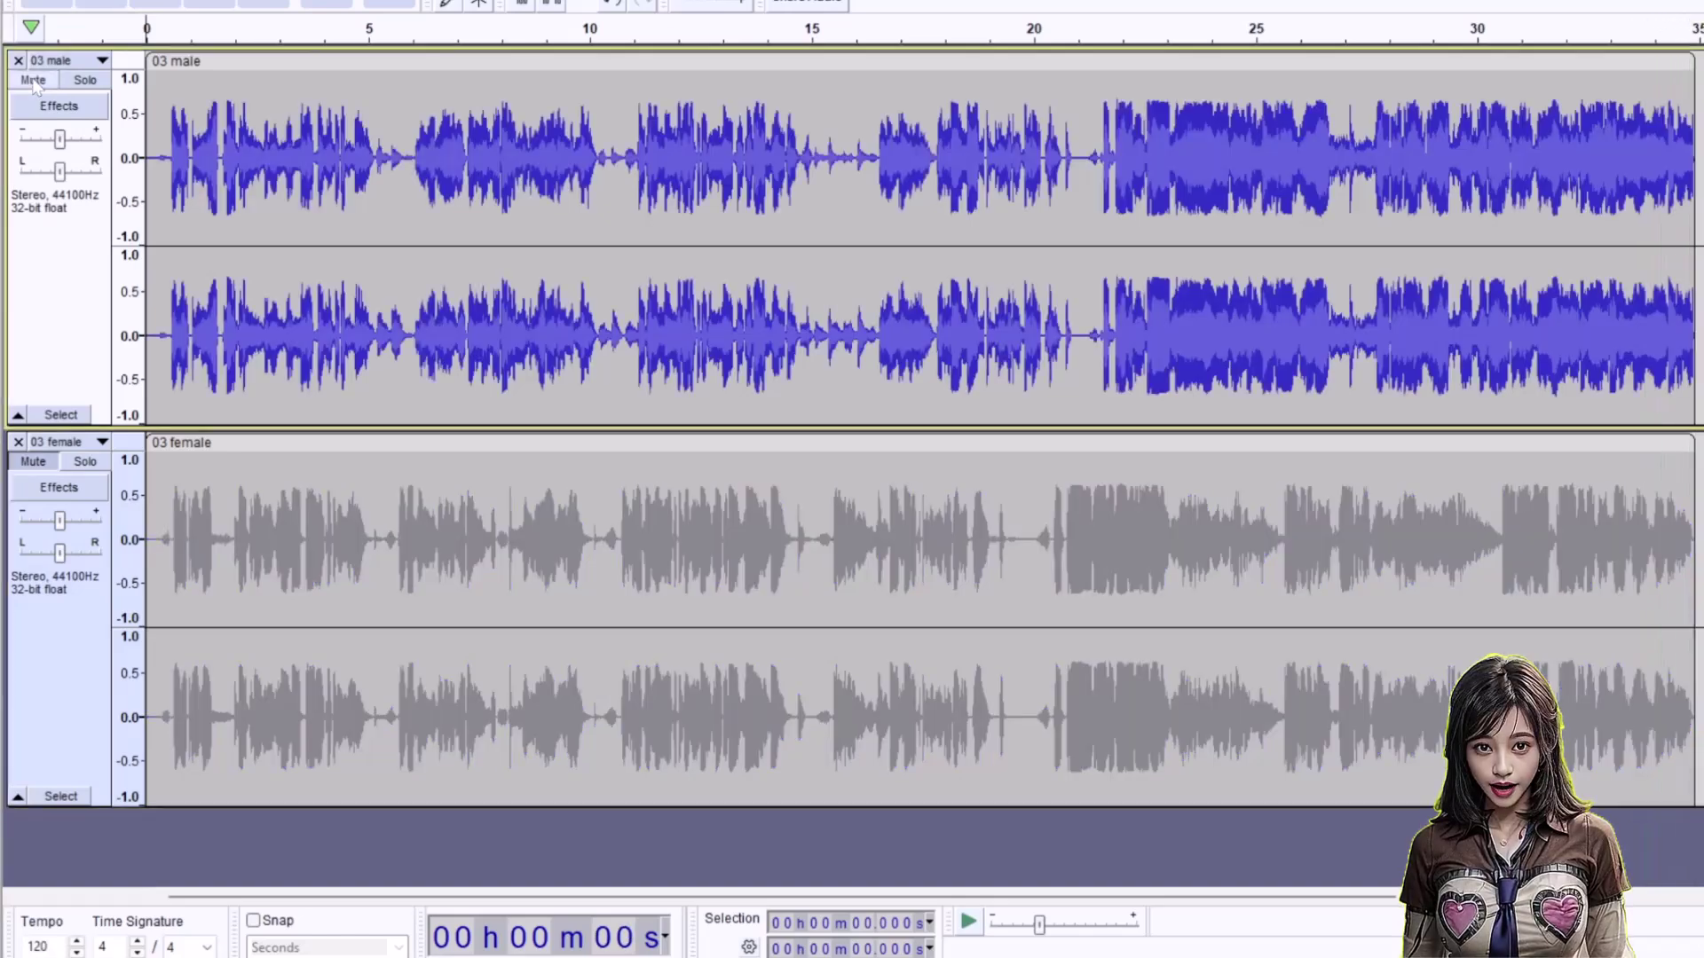
left_click(33, 462)
left_click(387, 561)
right_click(386, 561)
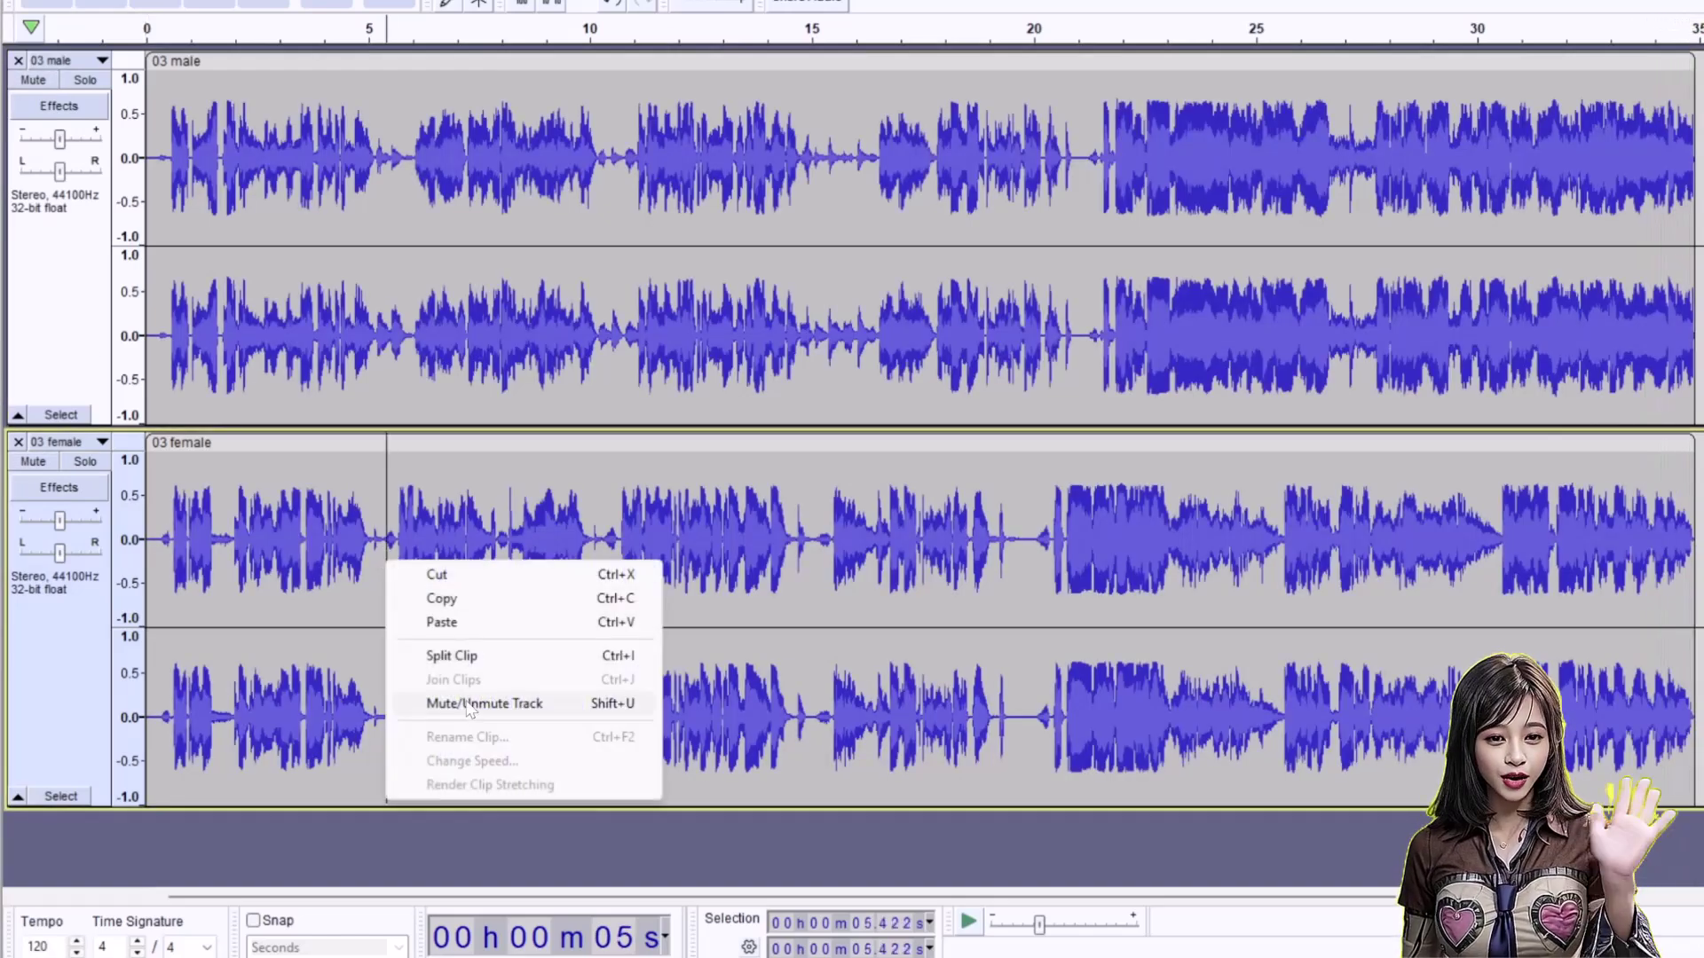
left_click(452, 656)
left_click(259, 449)
key("Delete")
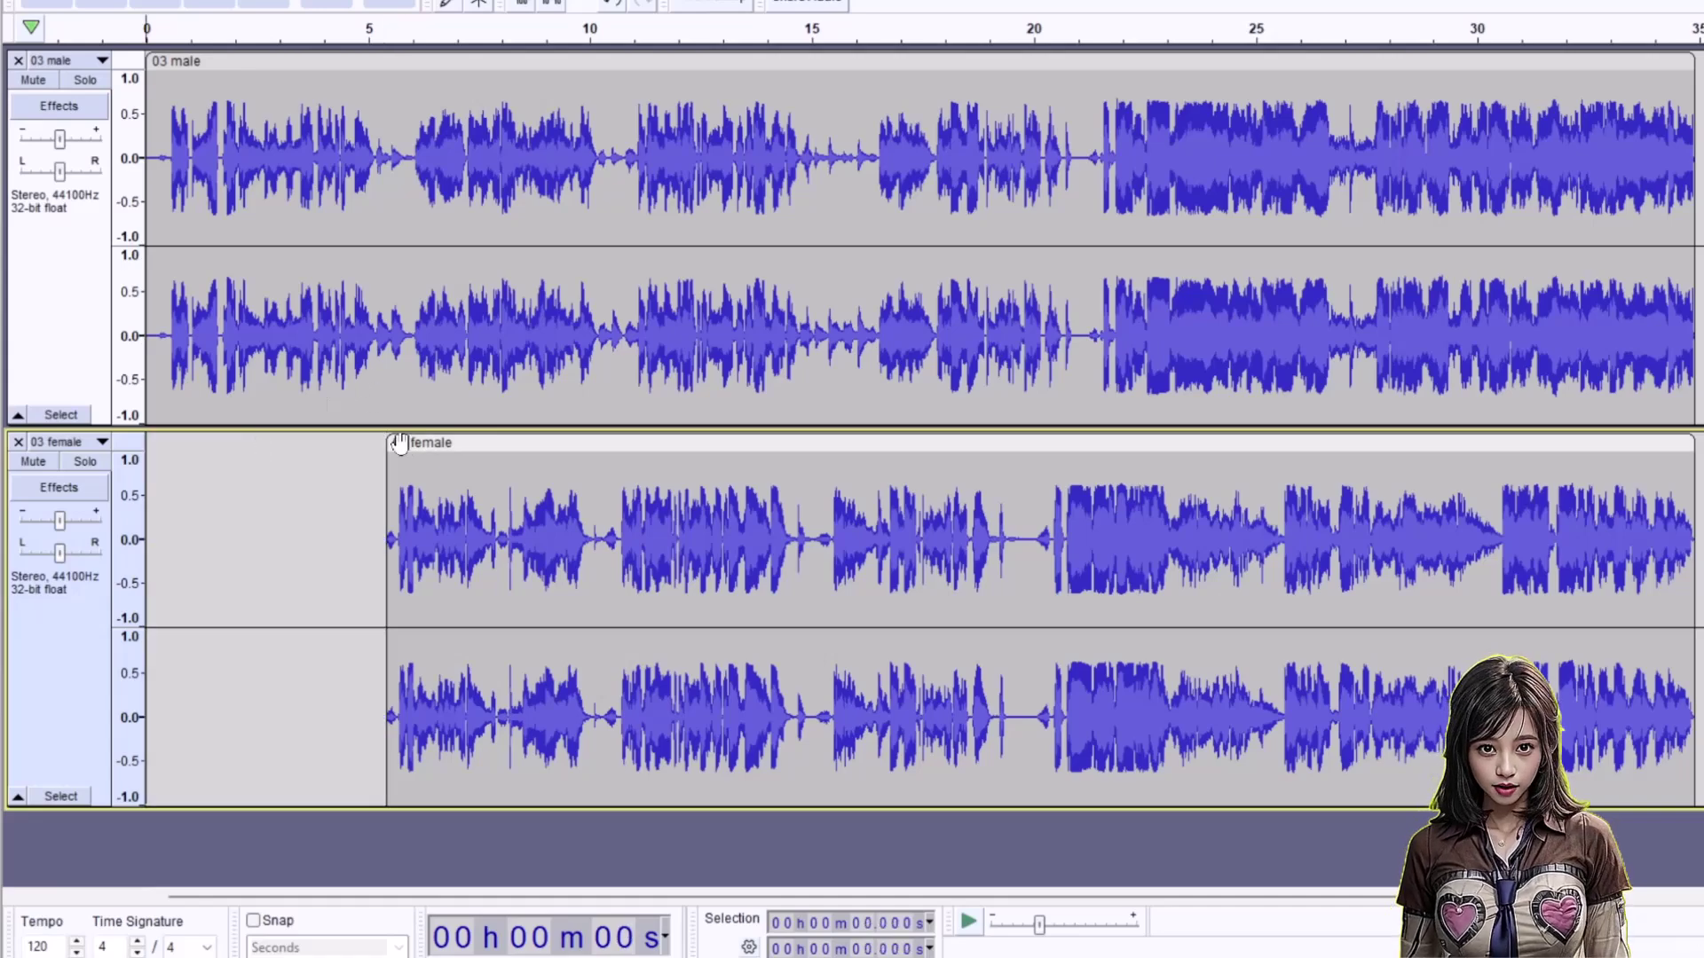
left_click_drag(399, 442, 424, 442)
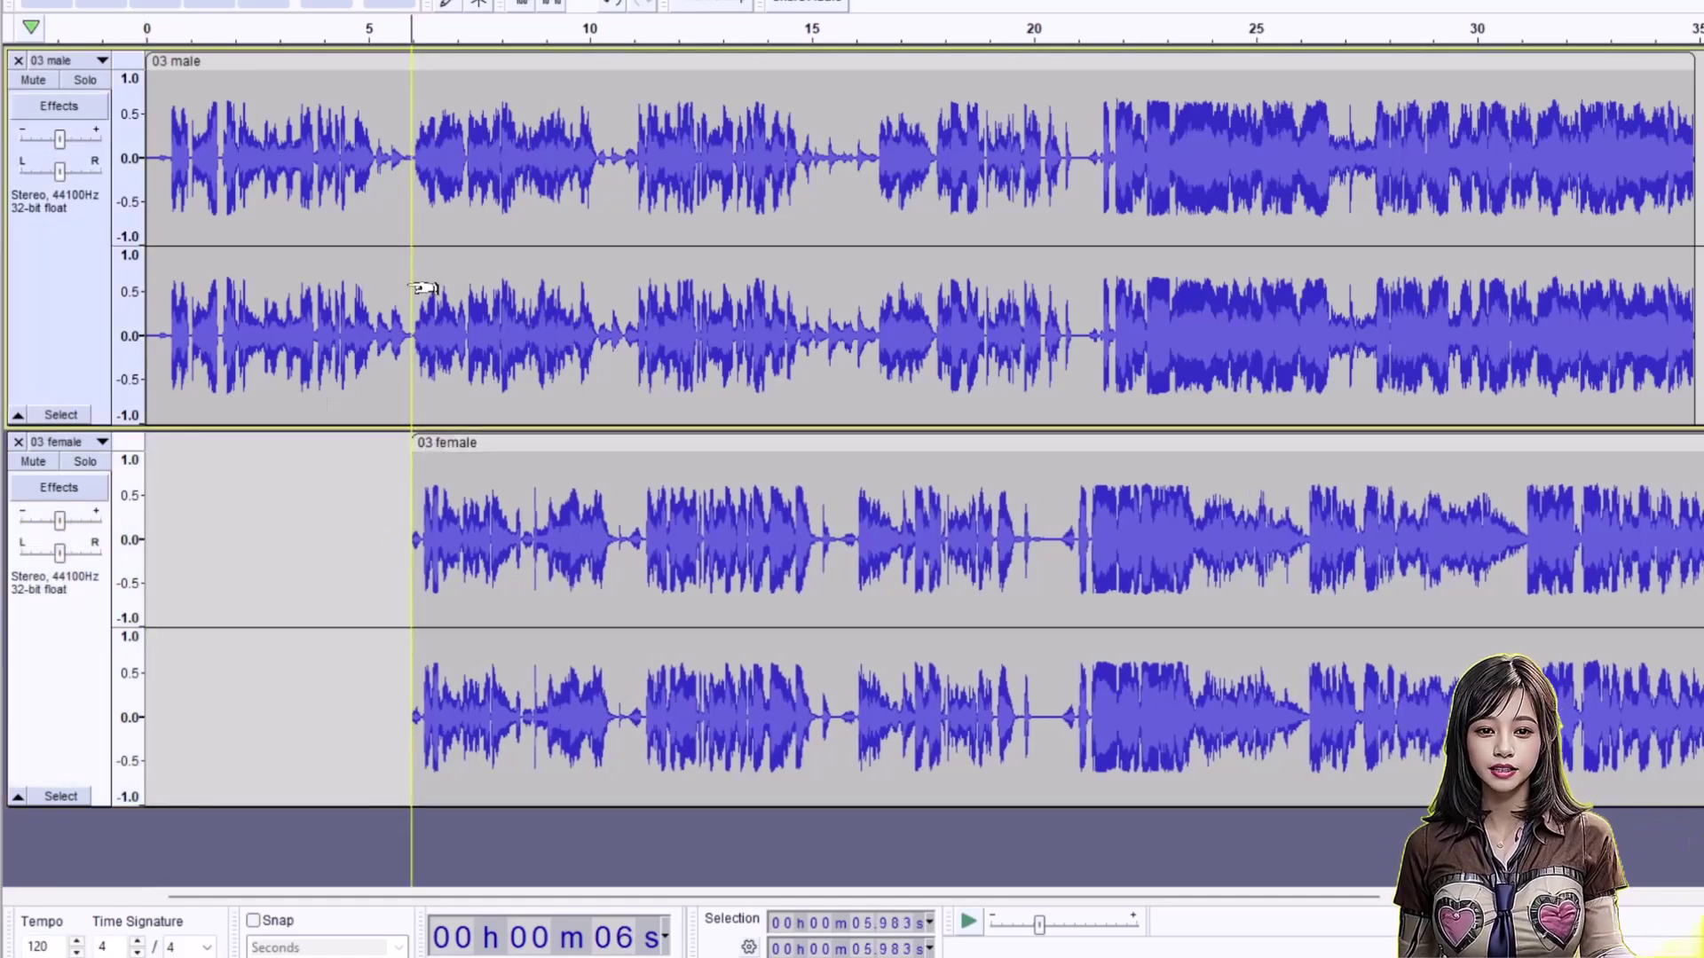
Split the 03 male clip at 5.98 s and set the next edit point at 10.72 s.
right_click(411, 286)
left_click(457, 381)
left_click(622, 390)
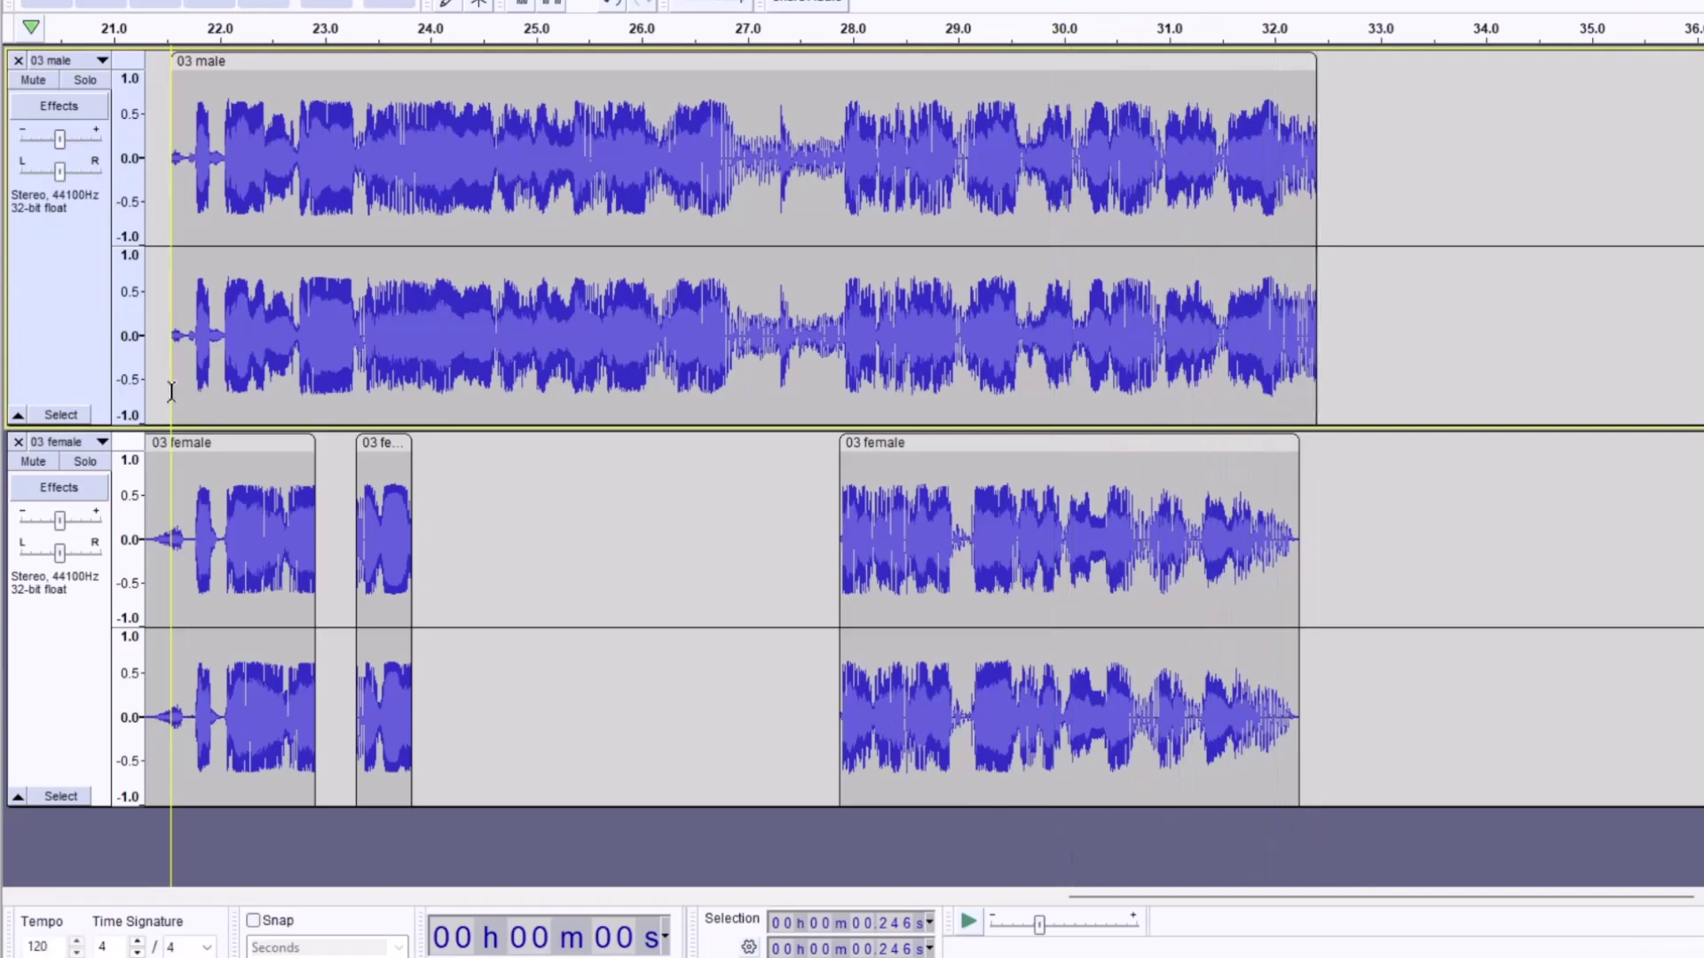
Mute the female track and export the male-only audio.
left_click(33, 461)
left_click(35, 0)
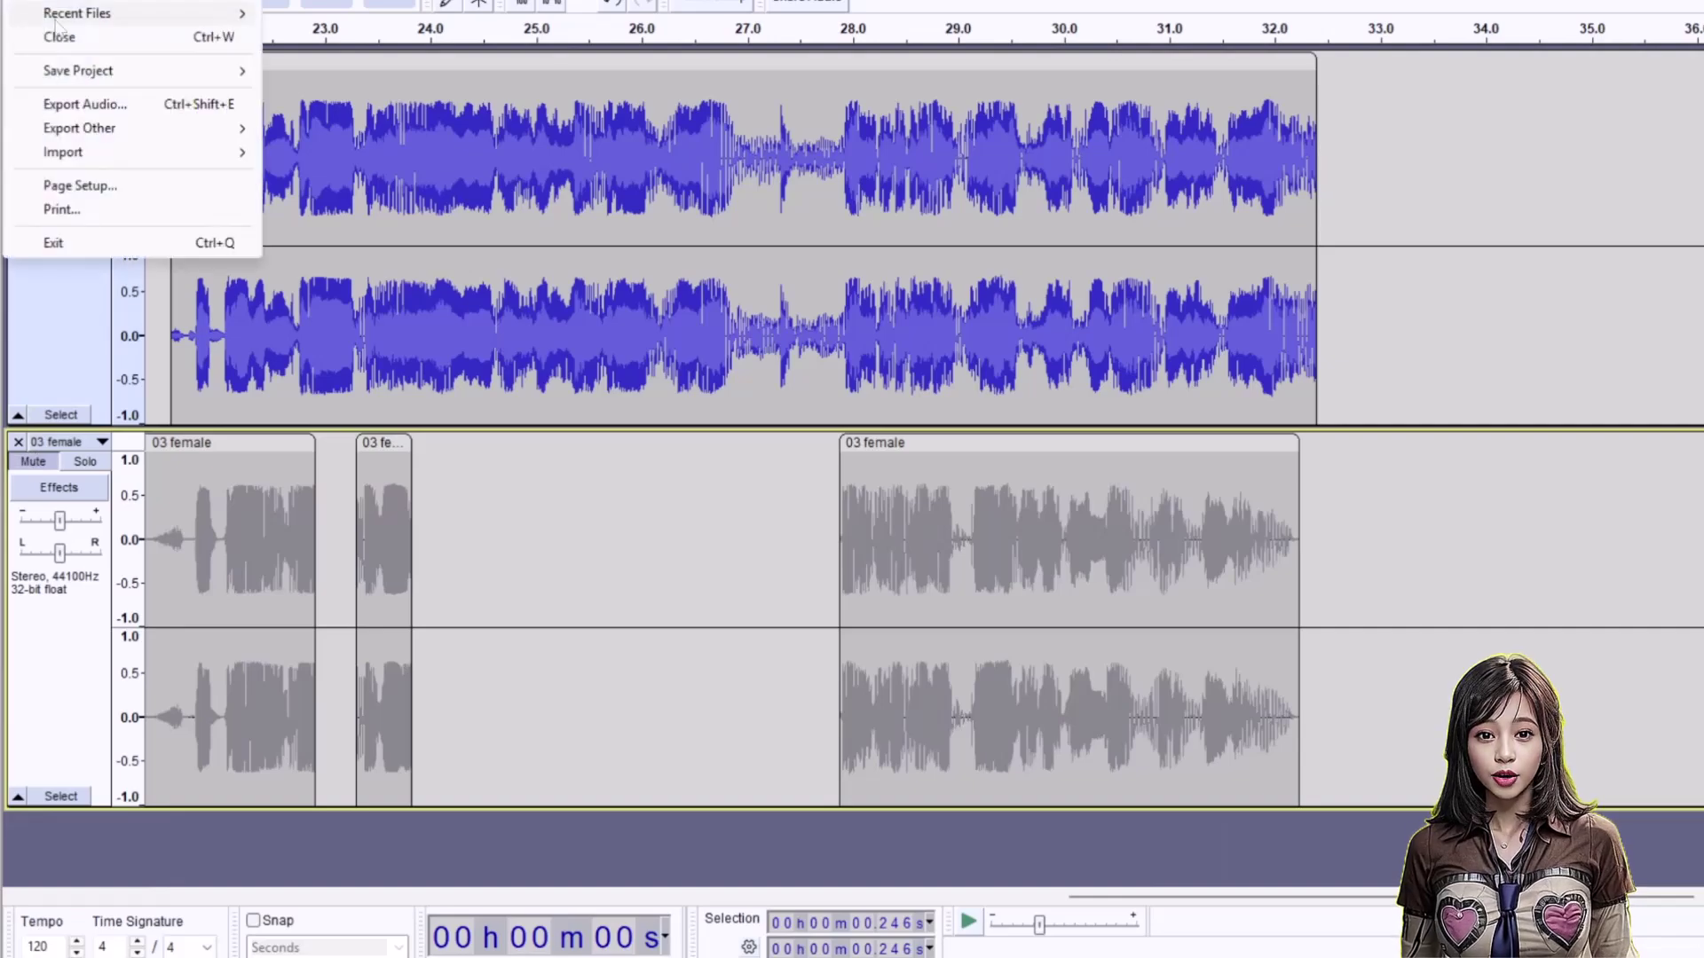
left_click(122, 111)
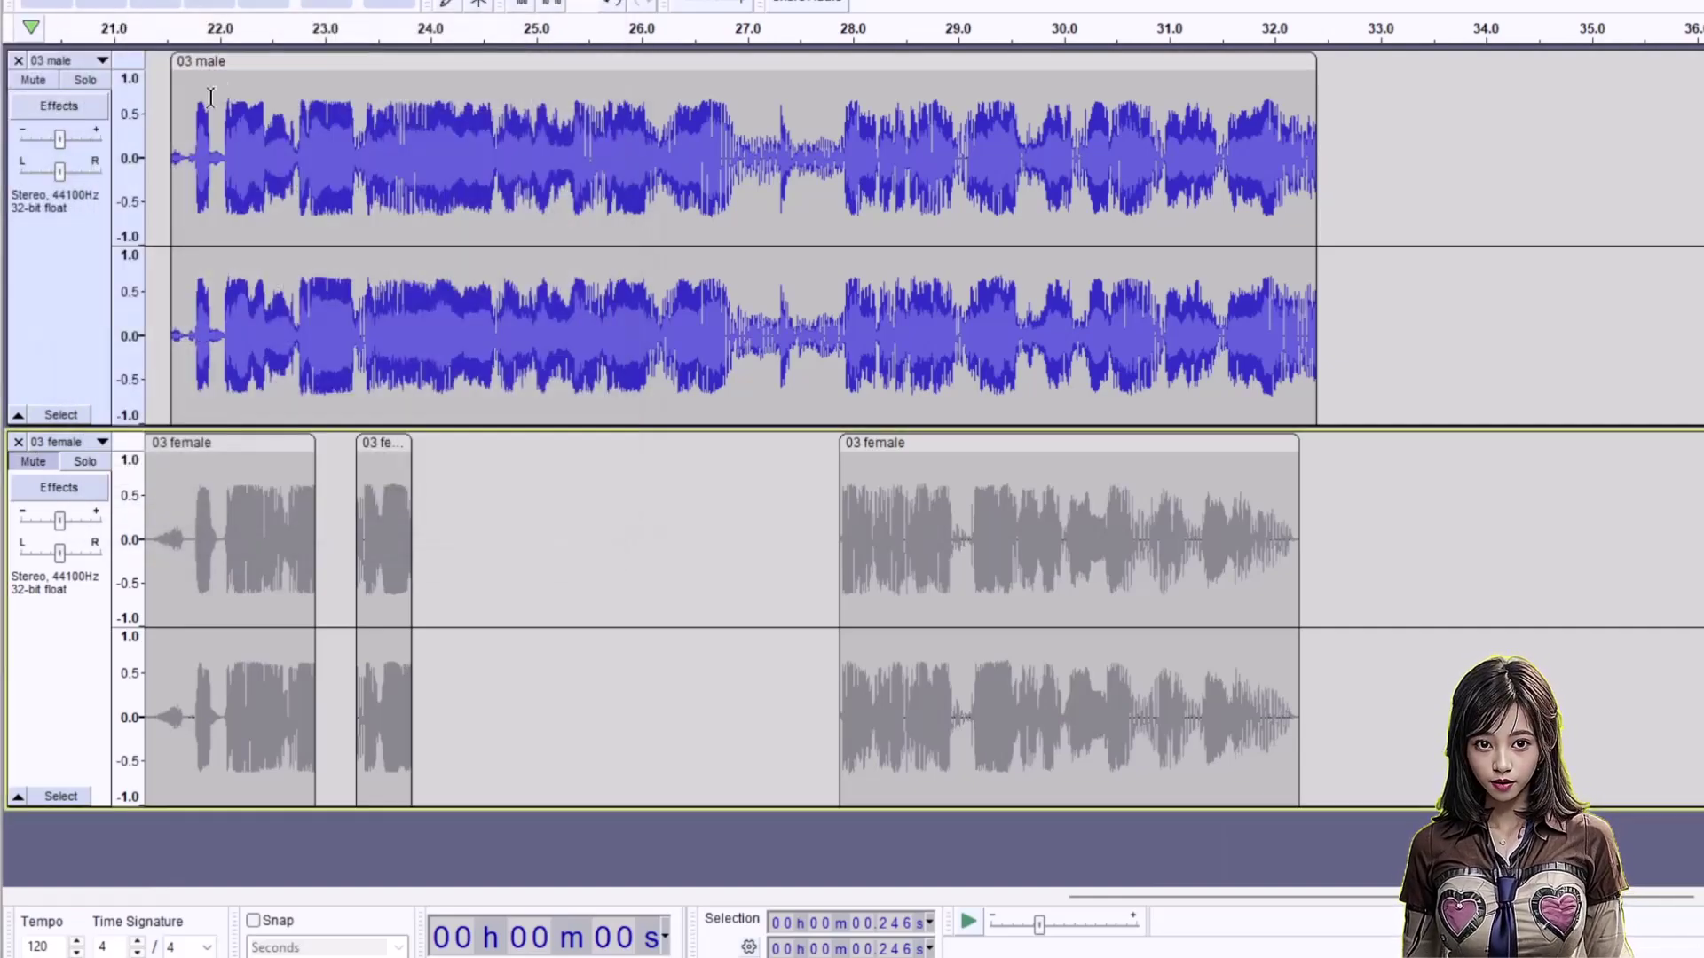
Mute the male track, unmute the female track, and export the female-only audio.
left_click(31, 79)
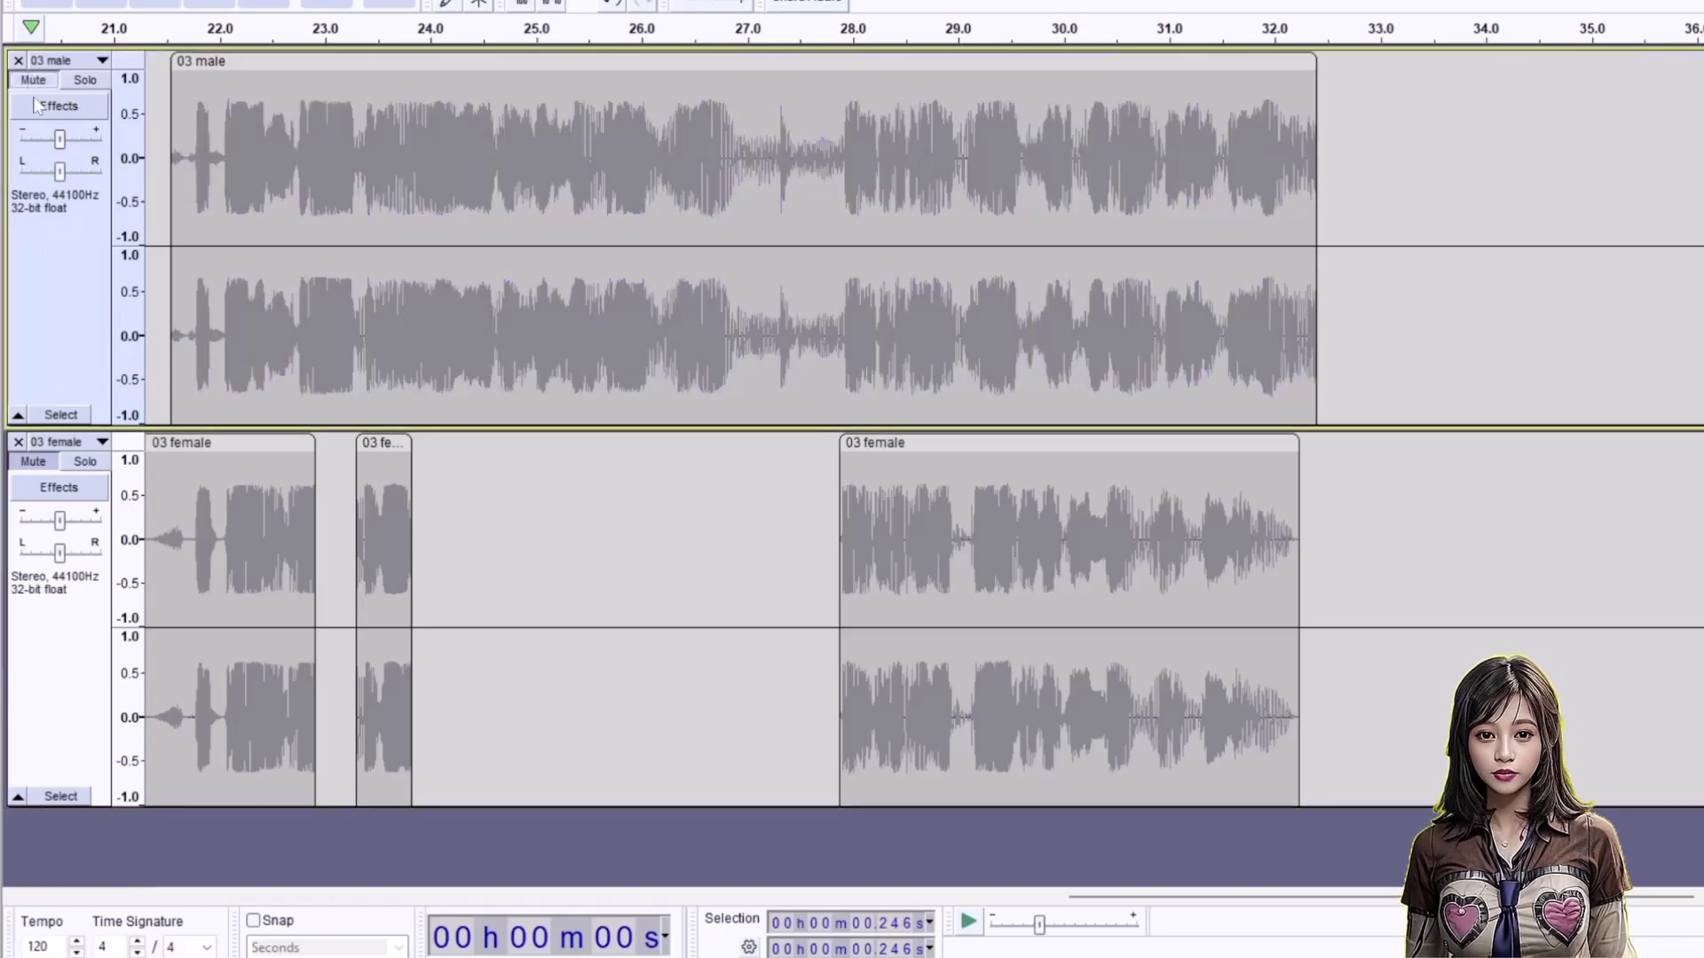
left_click(33, 461)
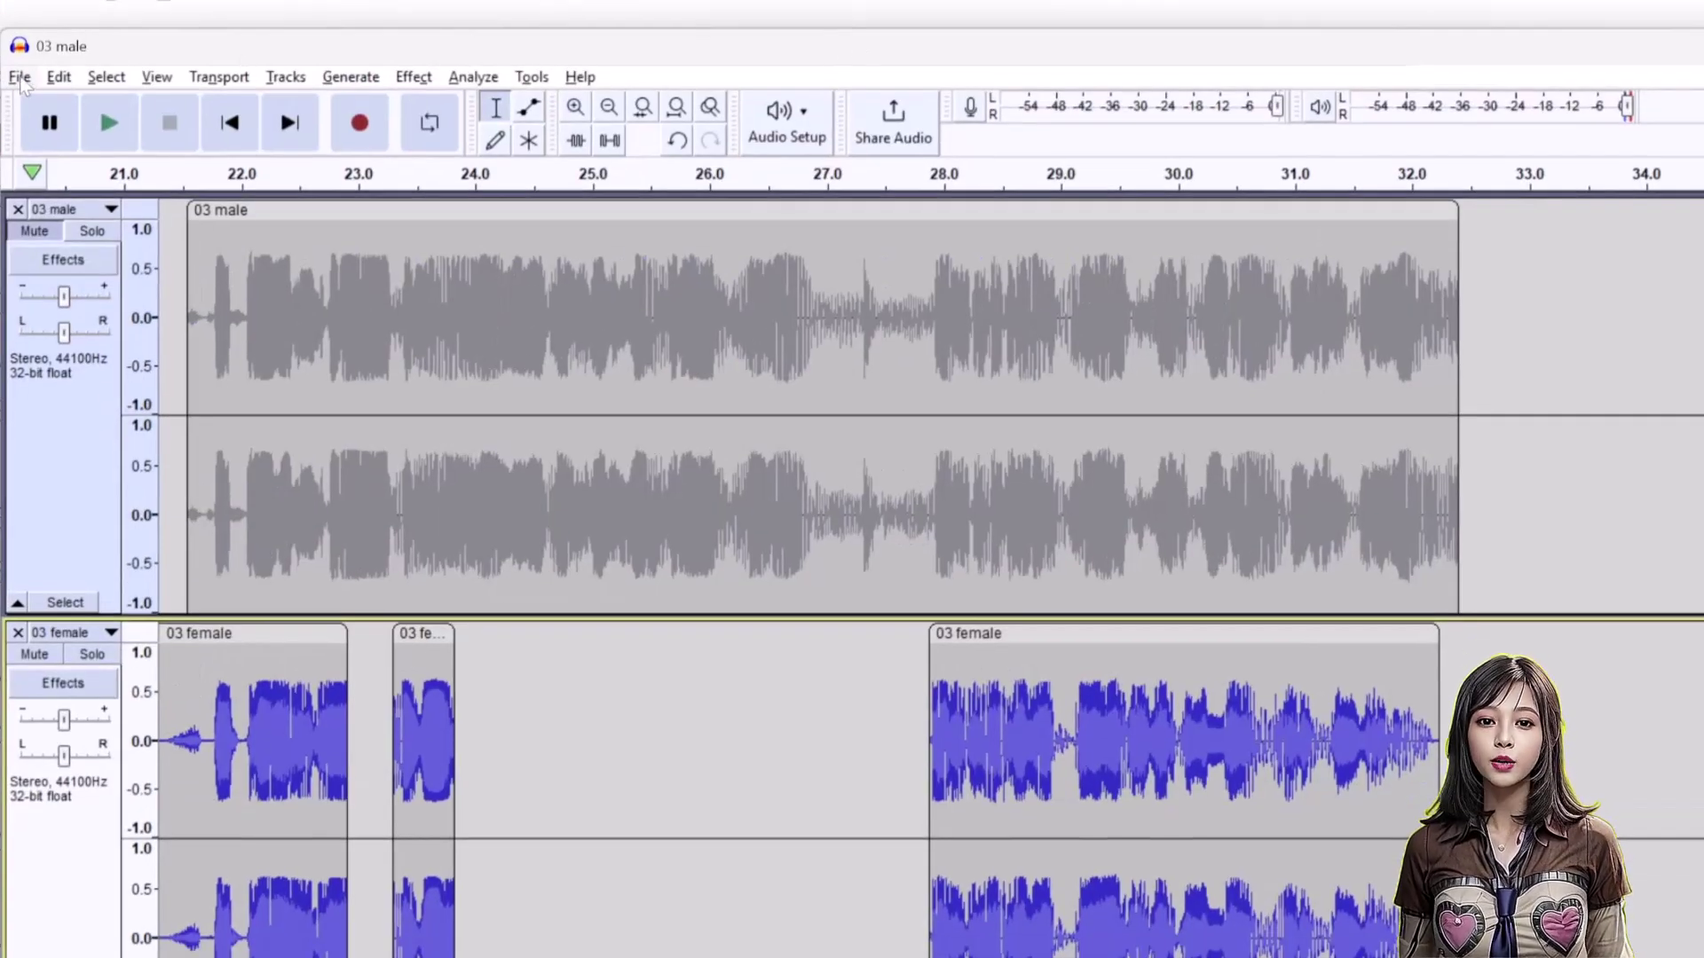
left_click(20, 78)
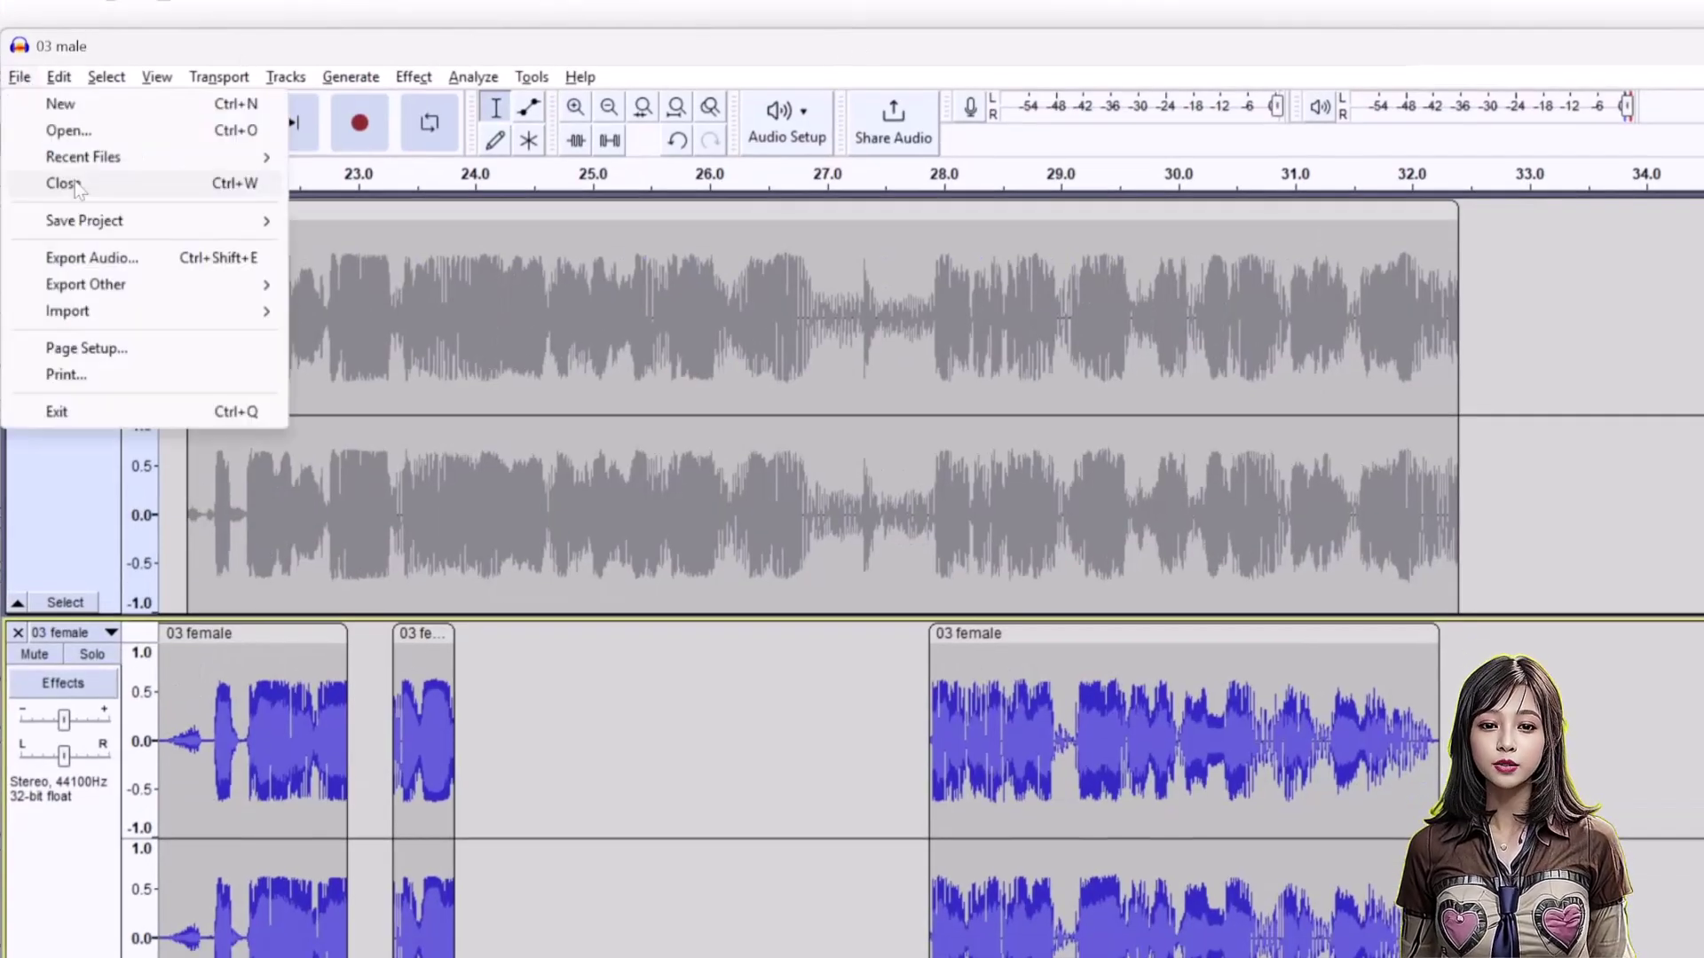
left_click(120, 265)
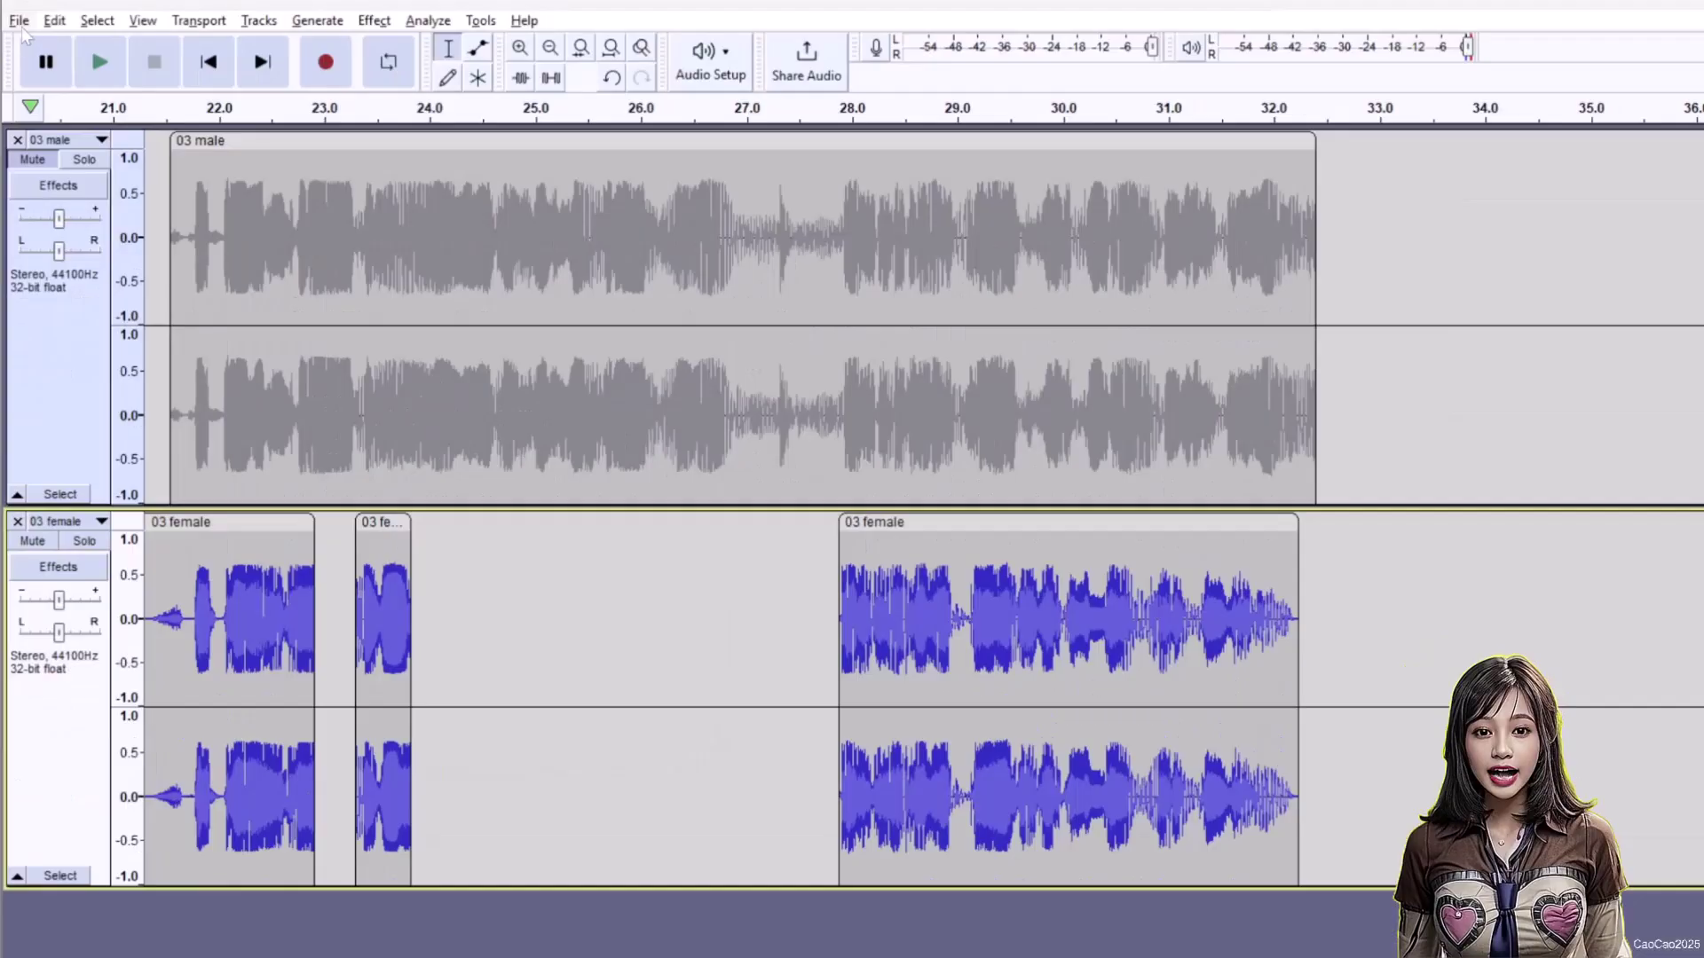
Unmute both tracks and export the combined mix as '03 both voice' MP3.
left_click(20, 20)
left_click(535, 266)
left_click(32, 158)
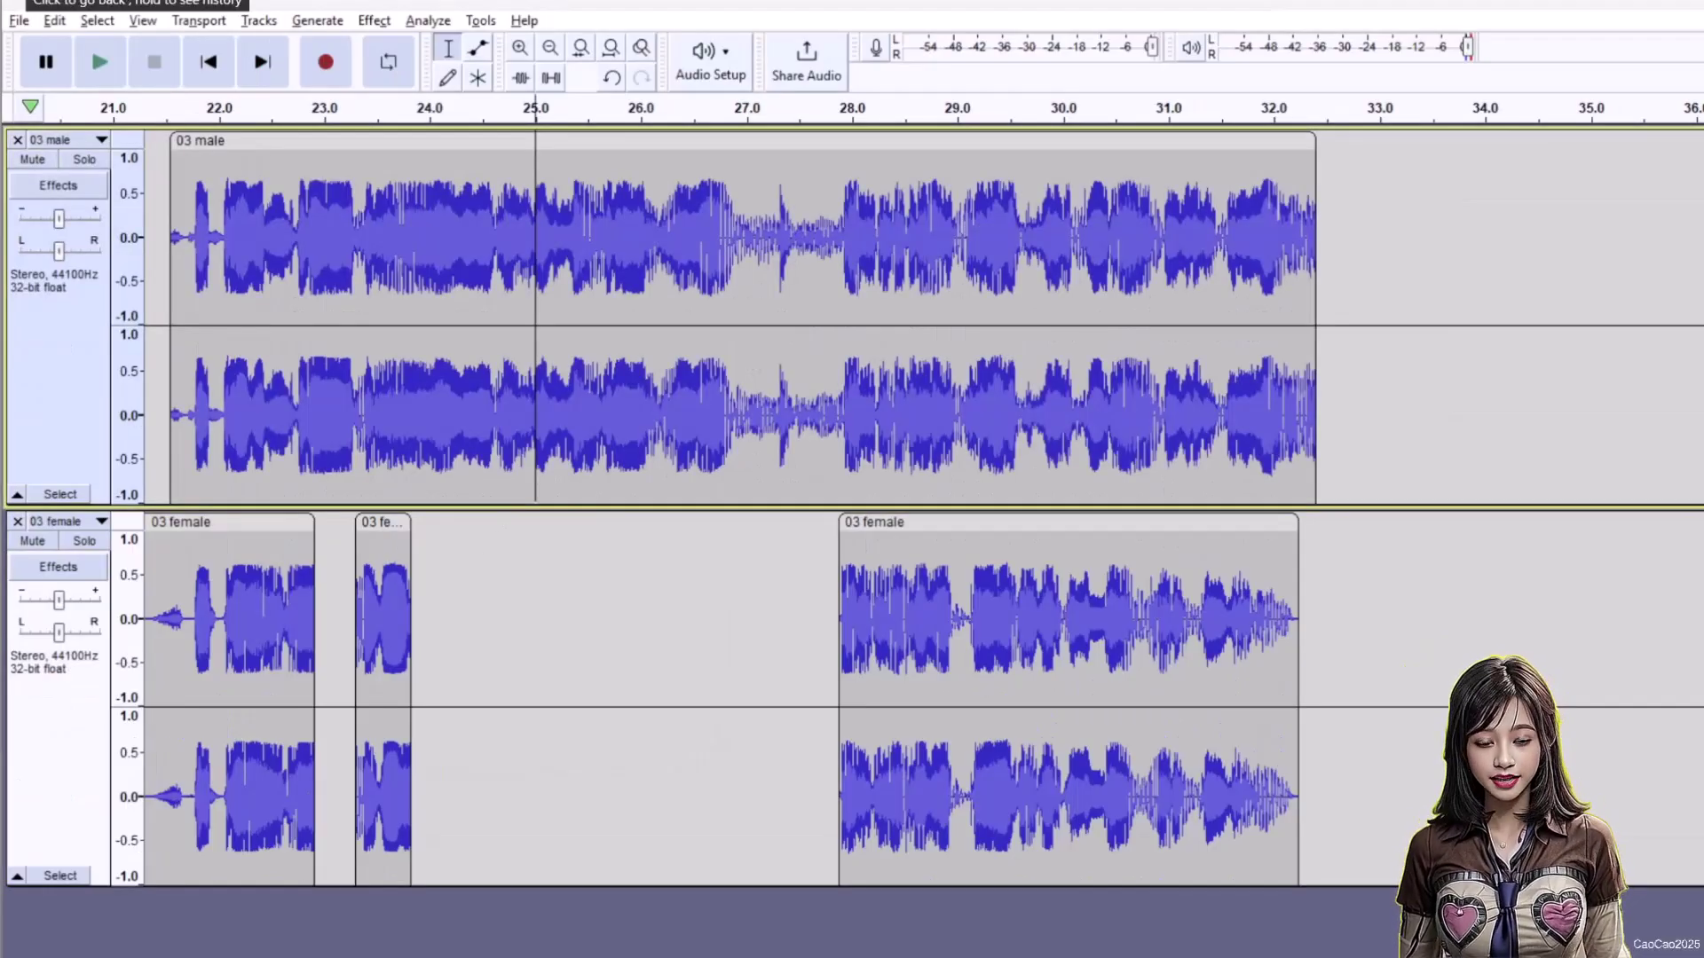
left_click(19, 20)
left_click(84, 183)
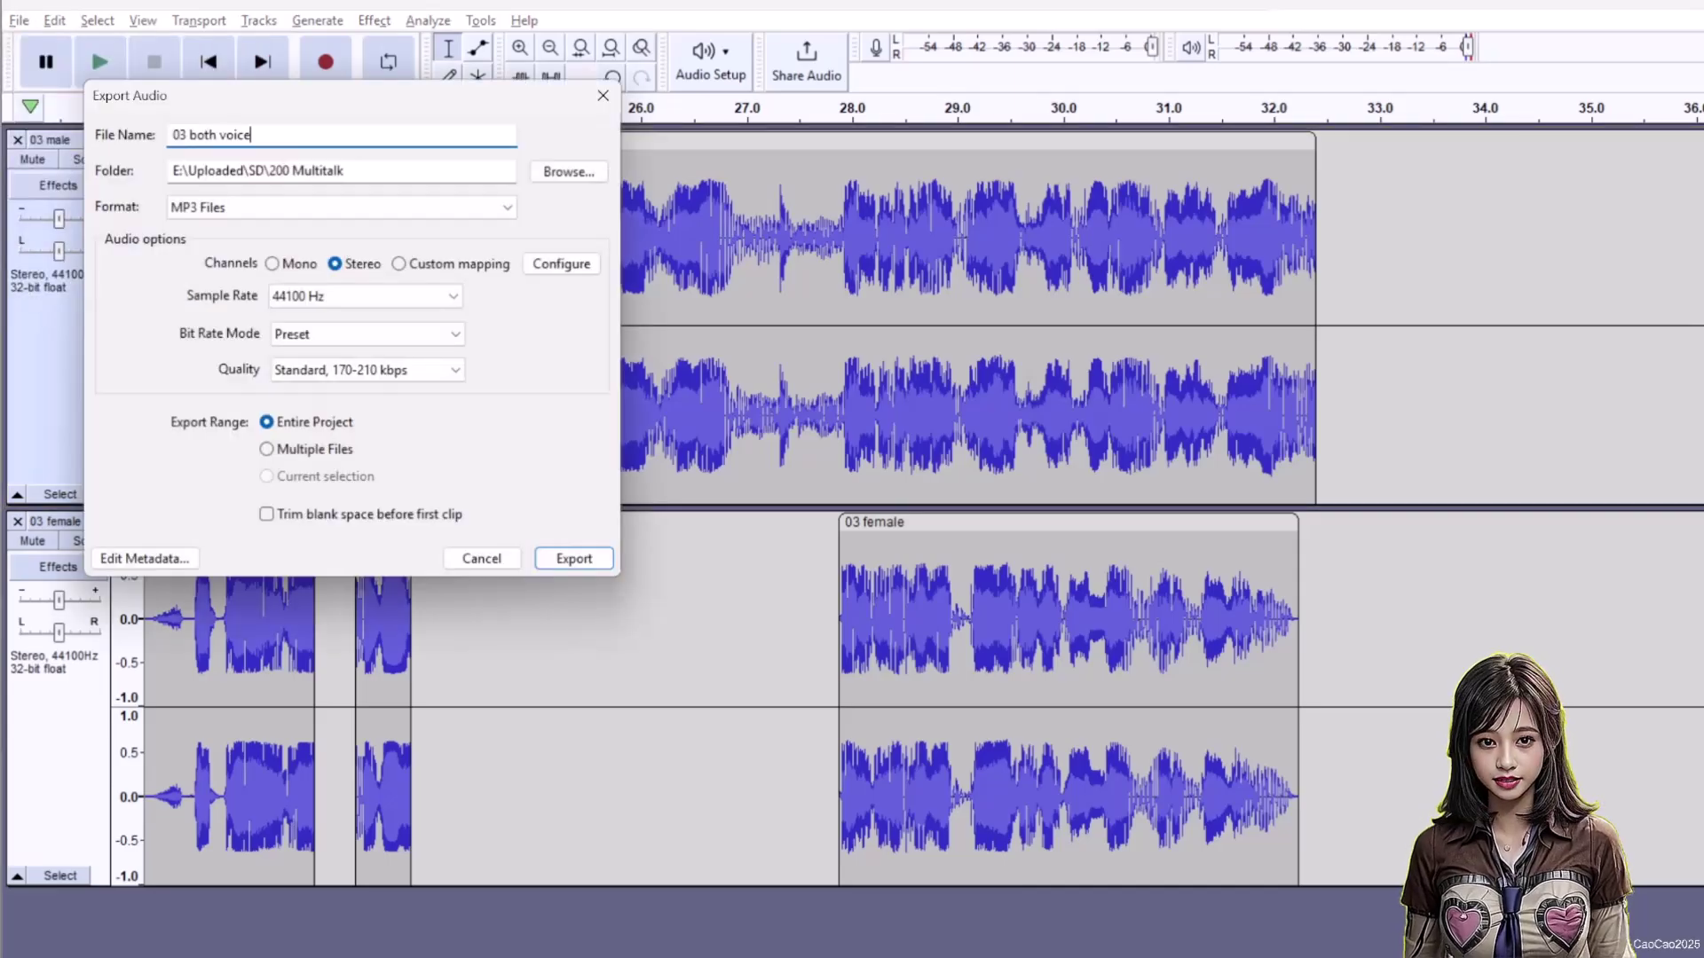
key("Return")
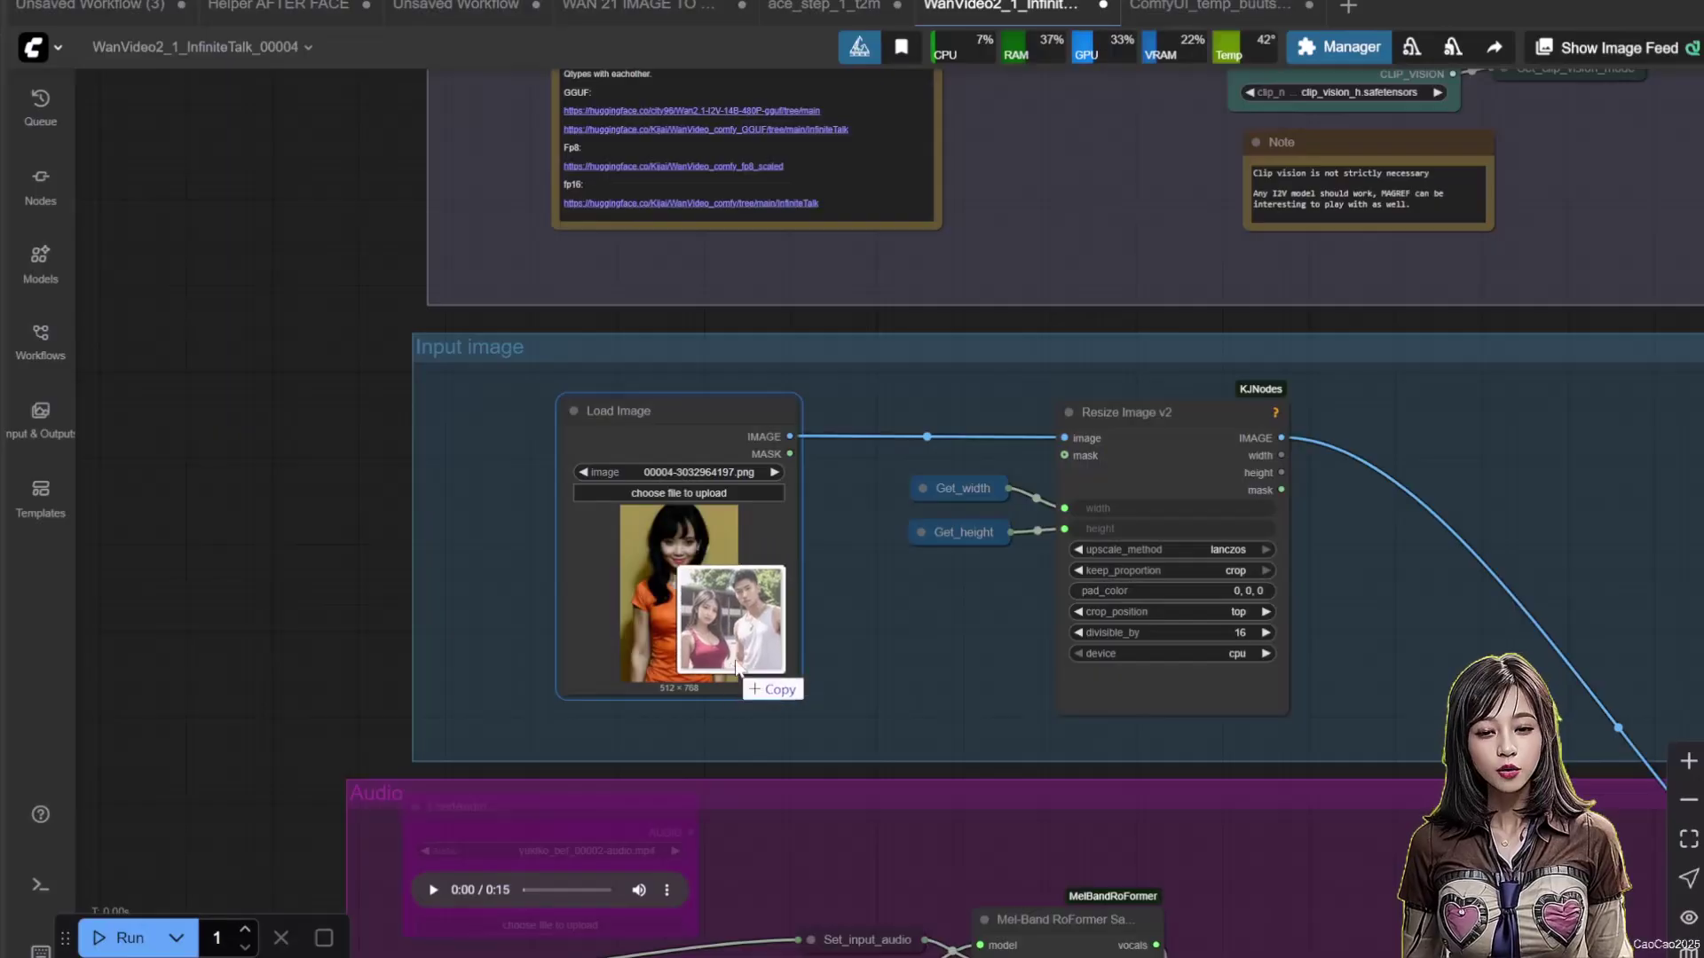
Load the man-and-woman photo into the Load Image node, then scroll up to the Multi/InfiniteTalk Model Loader.
left_click_drag(765, 614, 763, 612)
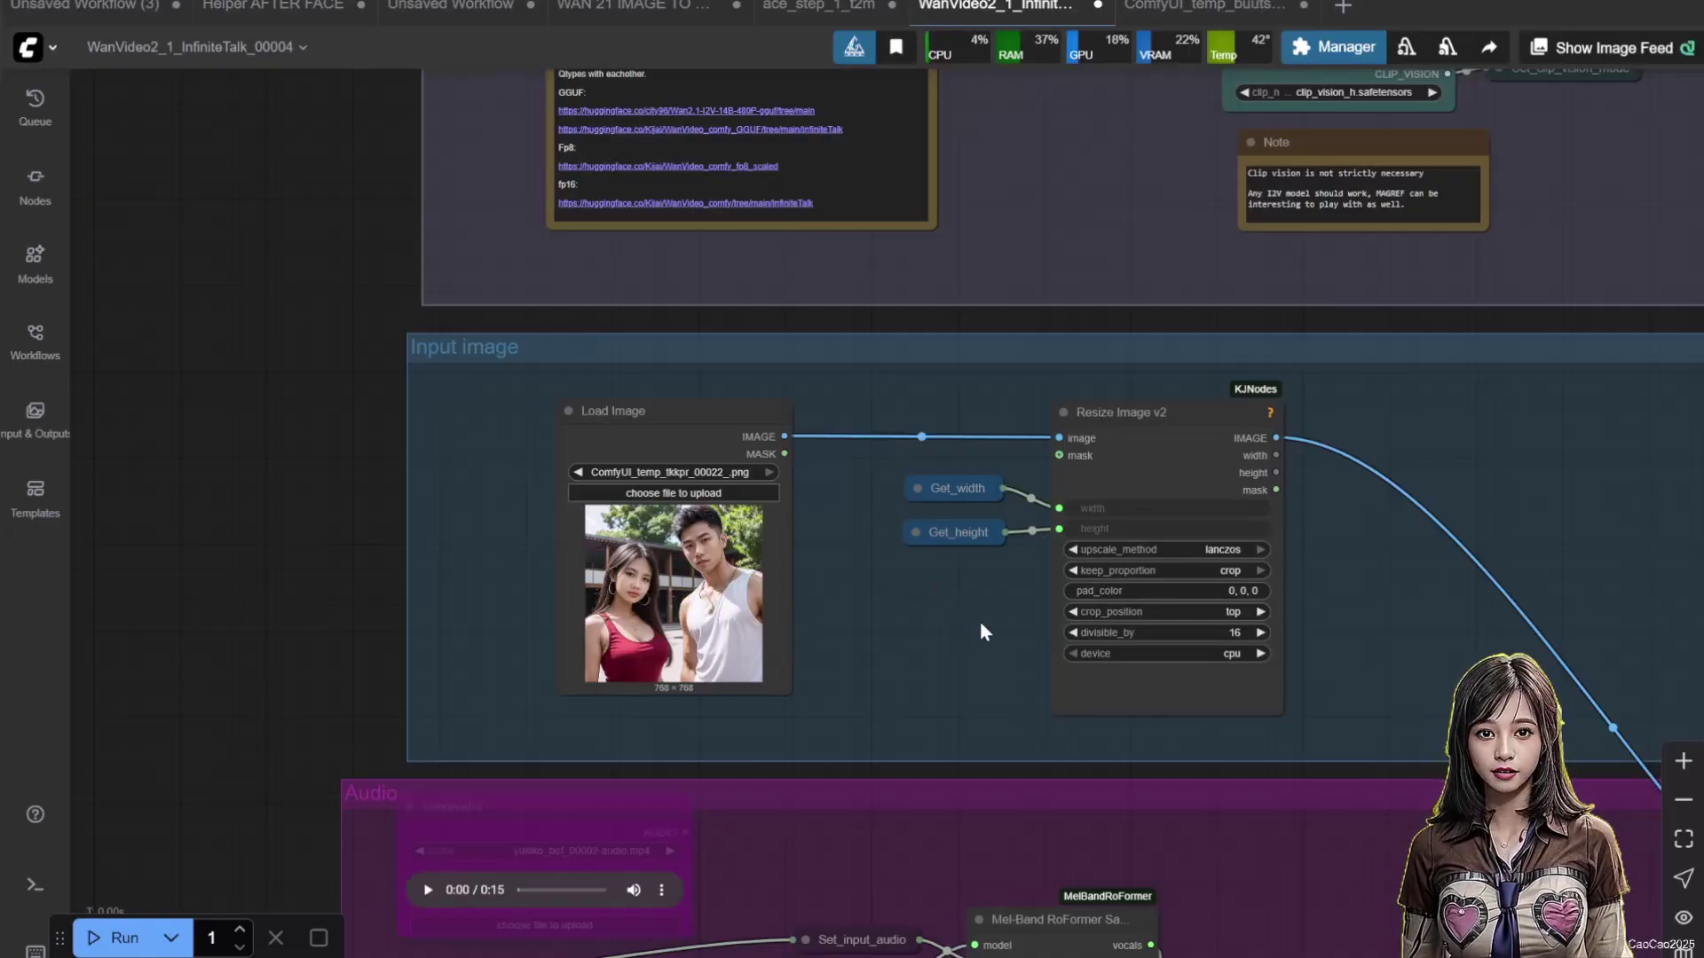
left_click_drag(980, 621, 943, 898)
left_click_drag(1089, 450, 1152, 779)
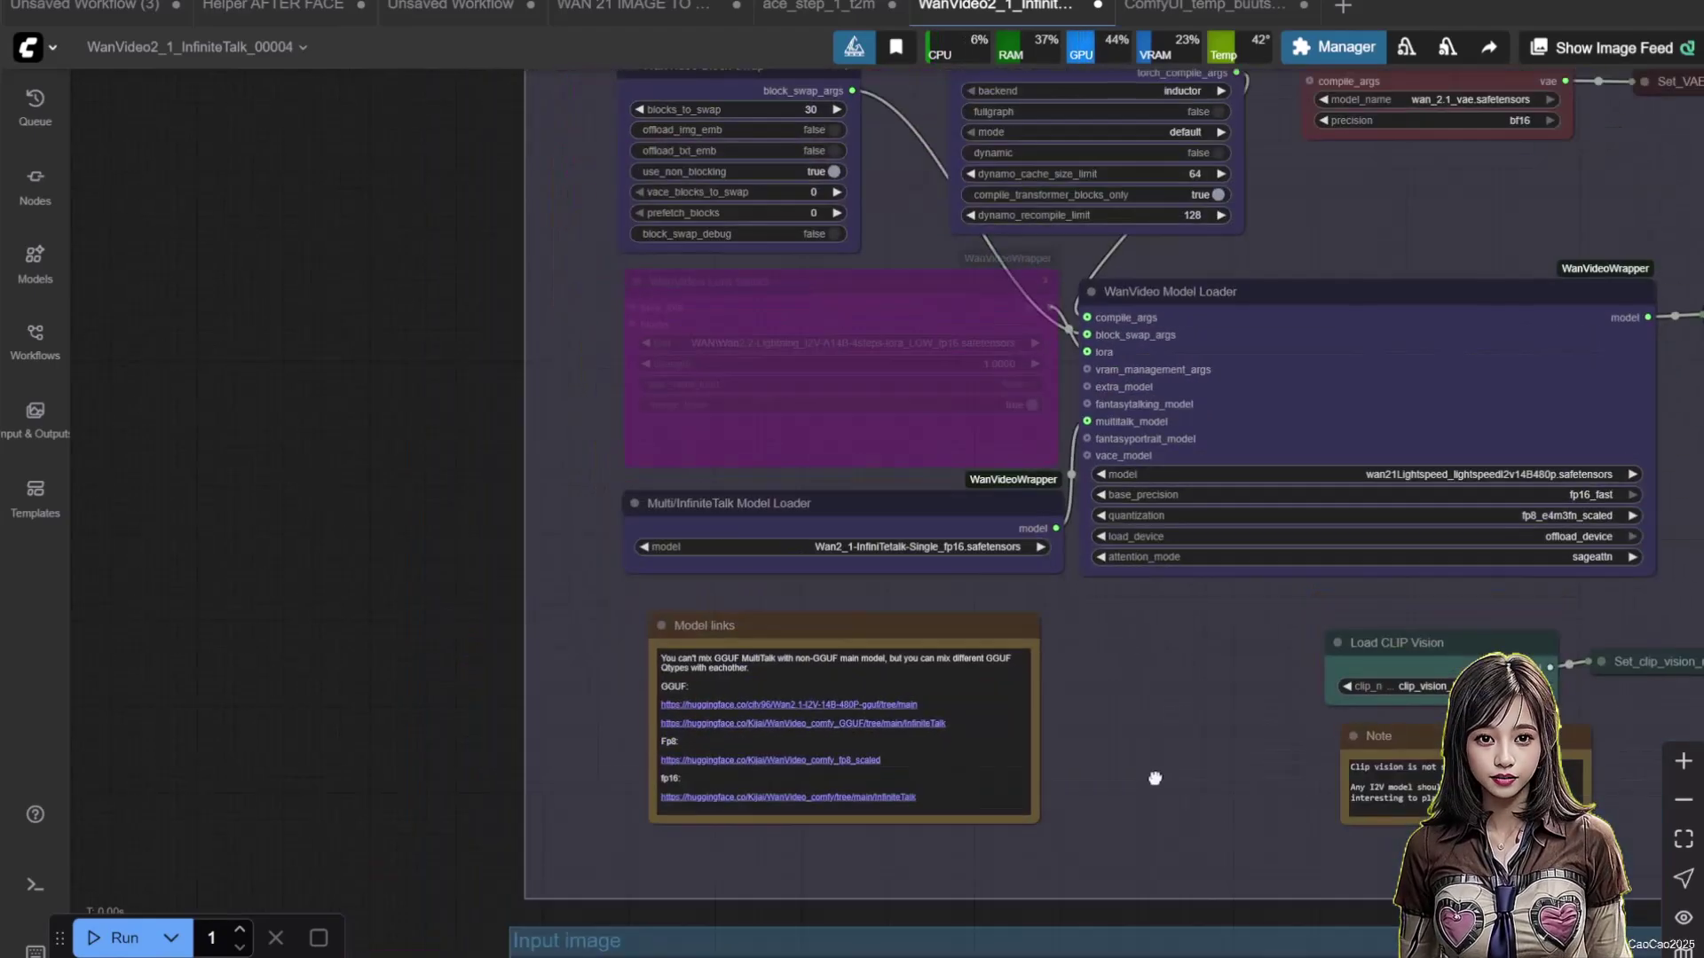
scroll(1052, 584, "up", 9)
Switch the Multi/InfiniteTalk Model Loader to Wan2_1-InfiniteTalk-Multi_fp16.safetensors.
left_click(811, 529)
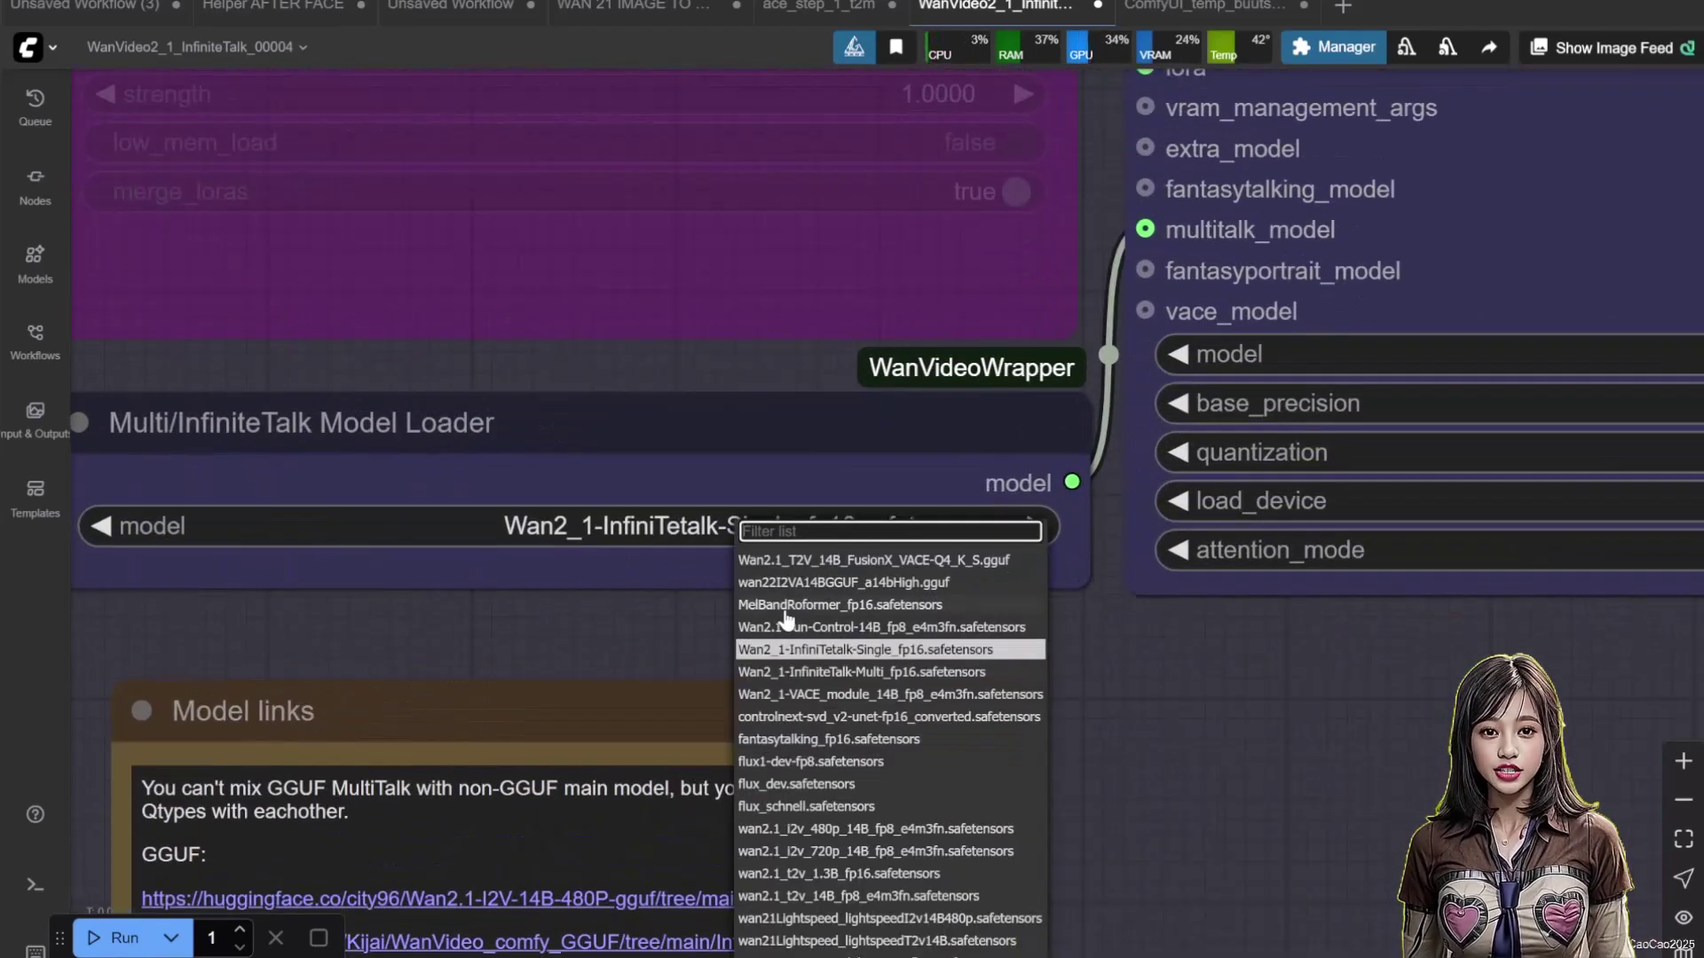
left_click(834, 672)
scroll(888, 644, "up", 1)
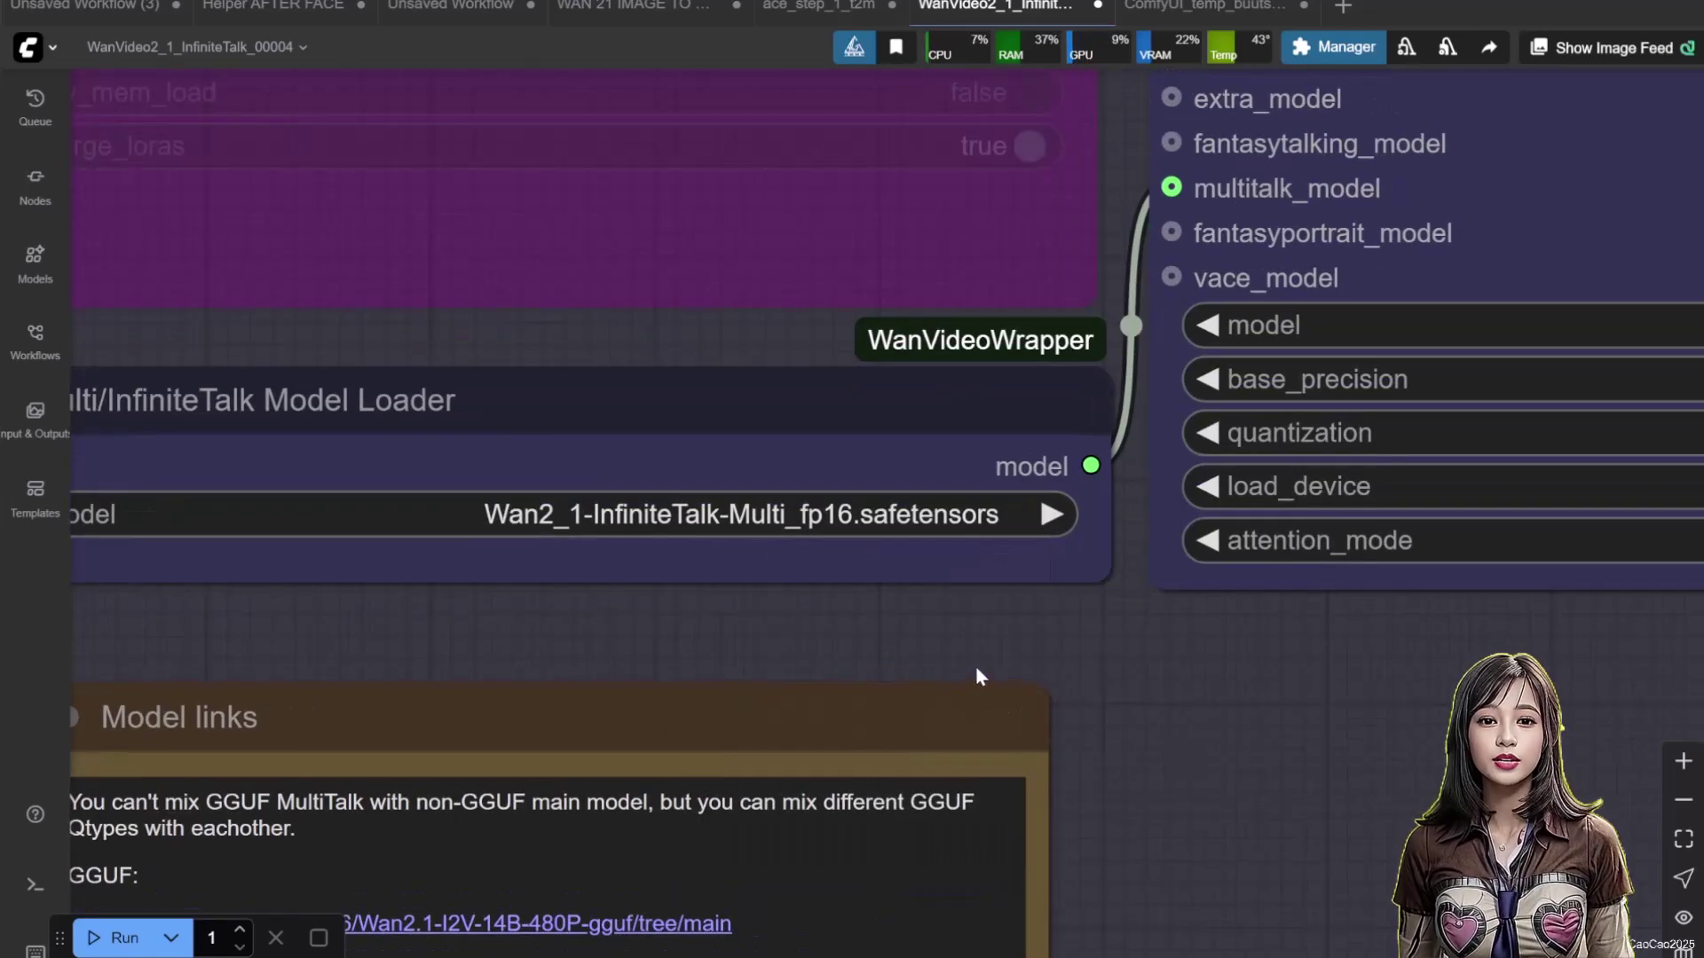
scroll(828, 523, "down", 8)
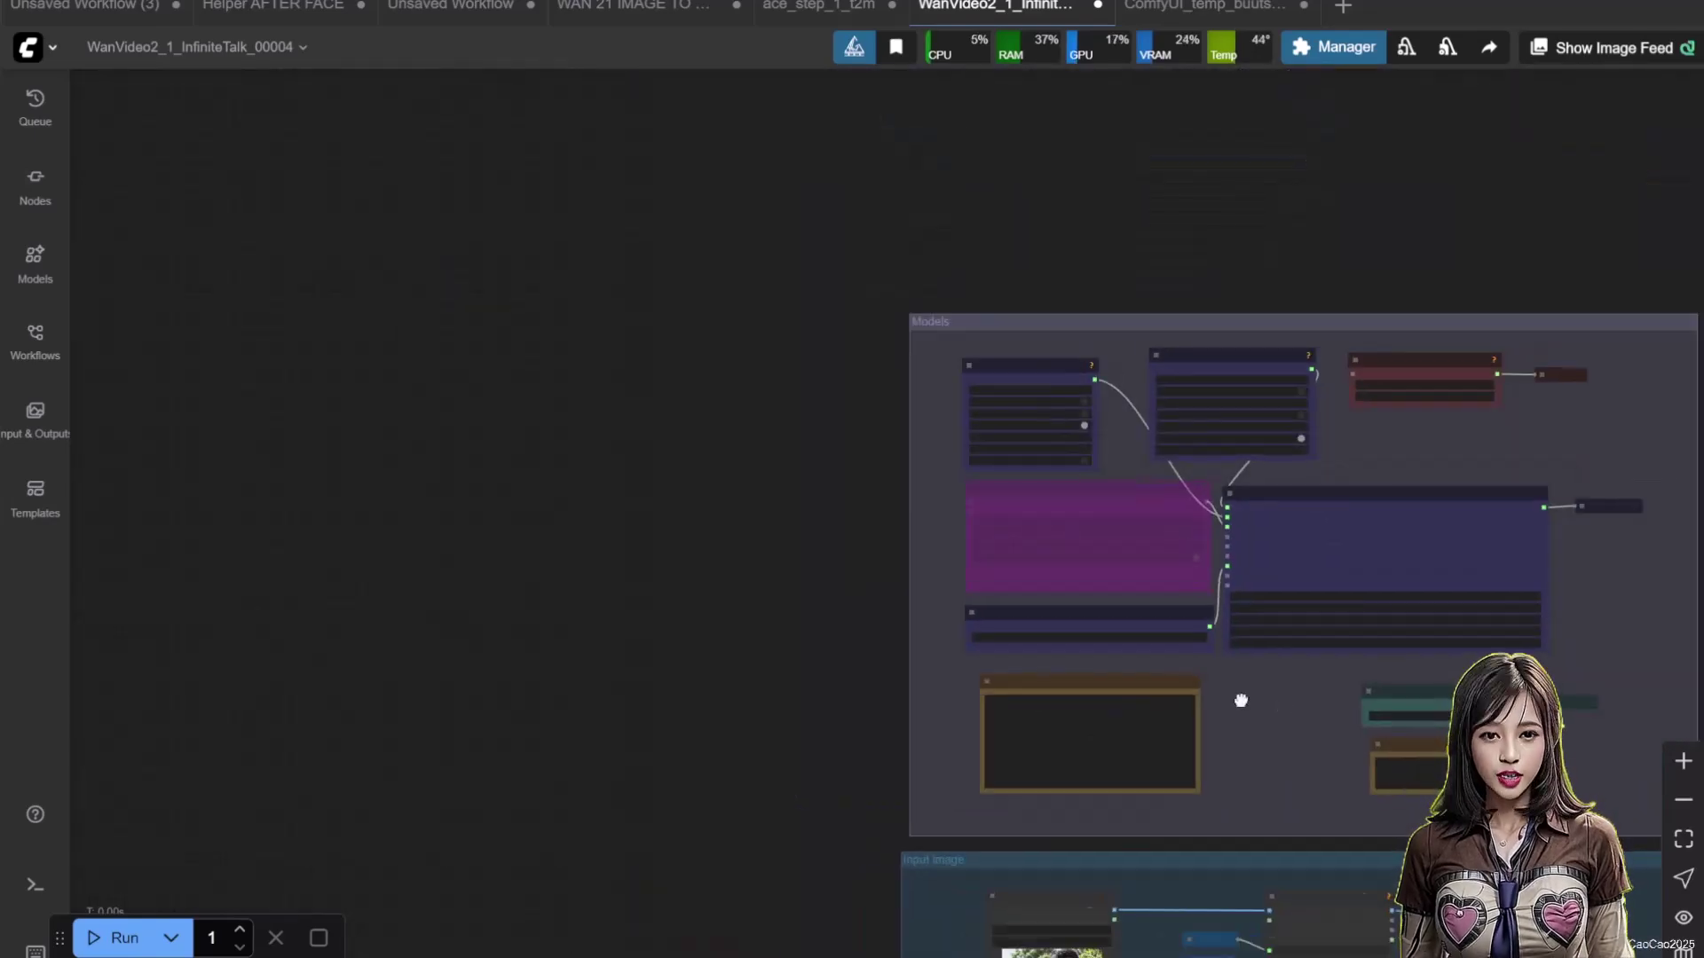
Set the video Height value to 512.
left_click_drag(1240, 695, 806, 562)
scroll(959, 674, "up", 10)
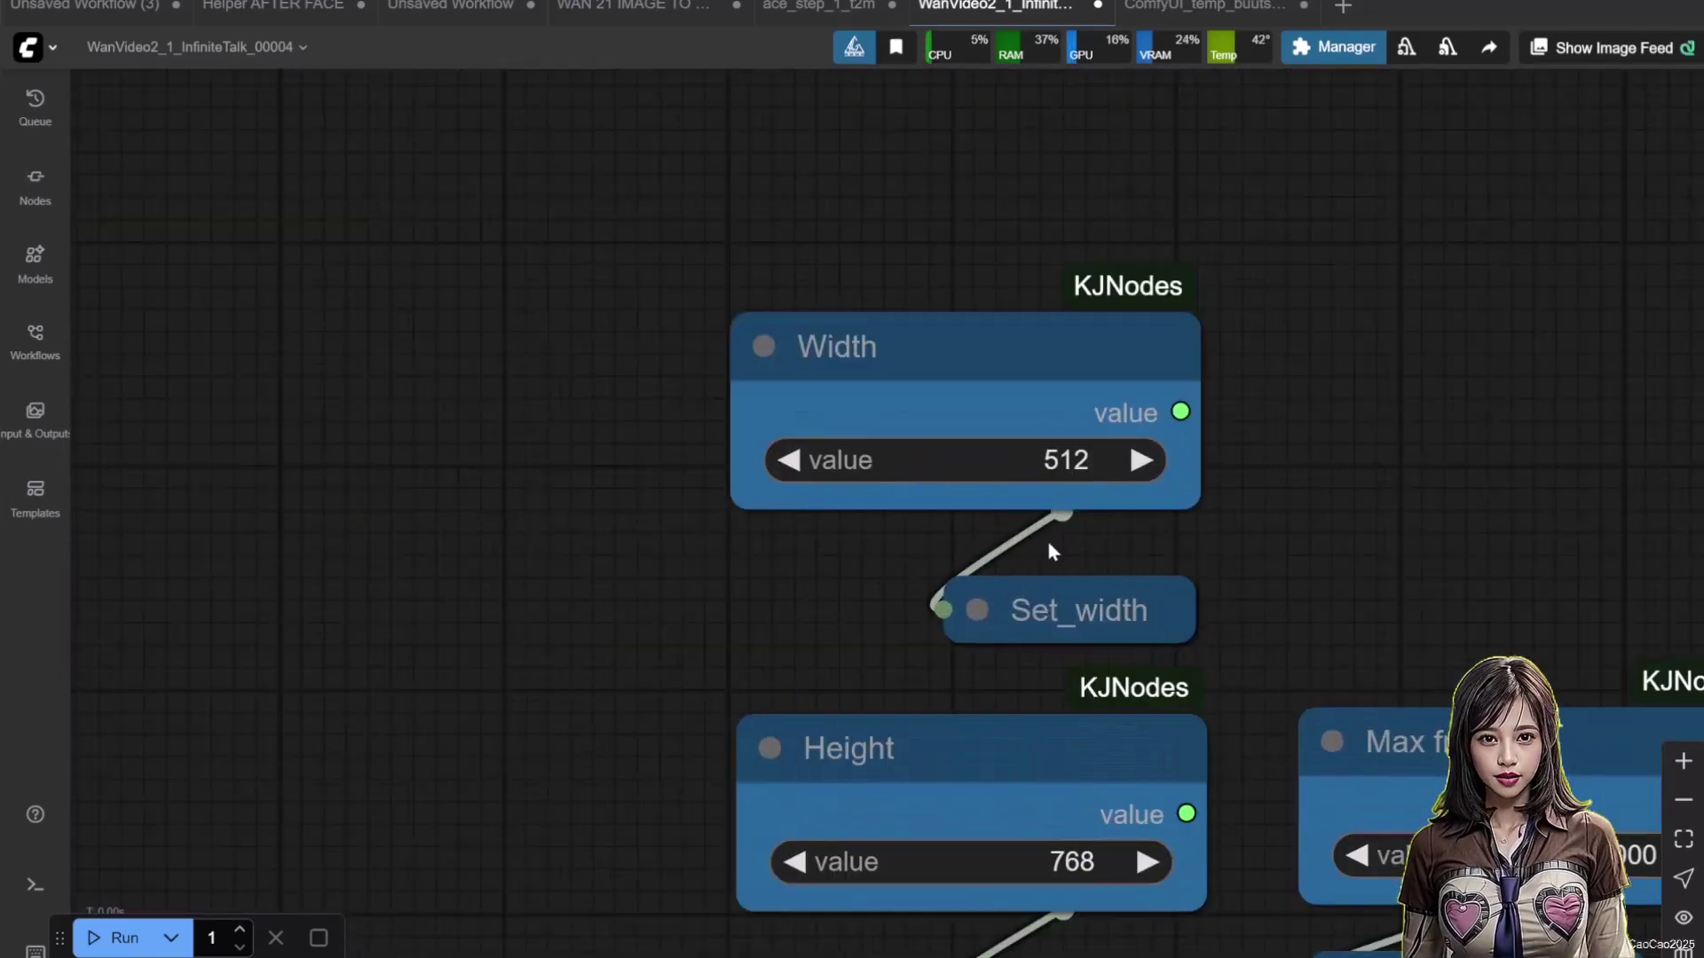
left_click(1074, 859)
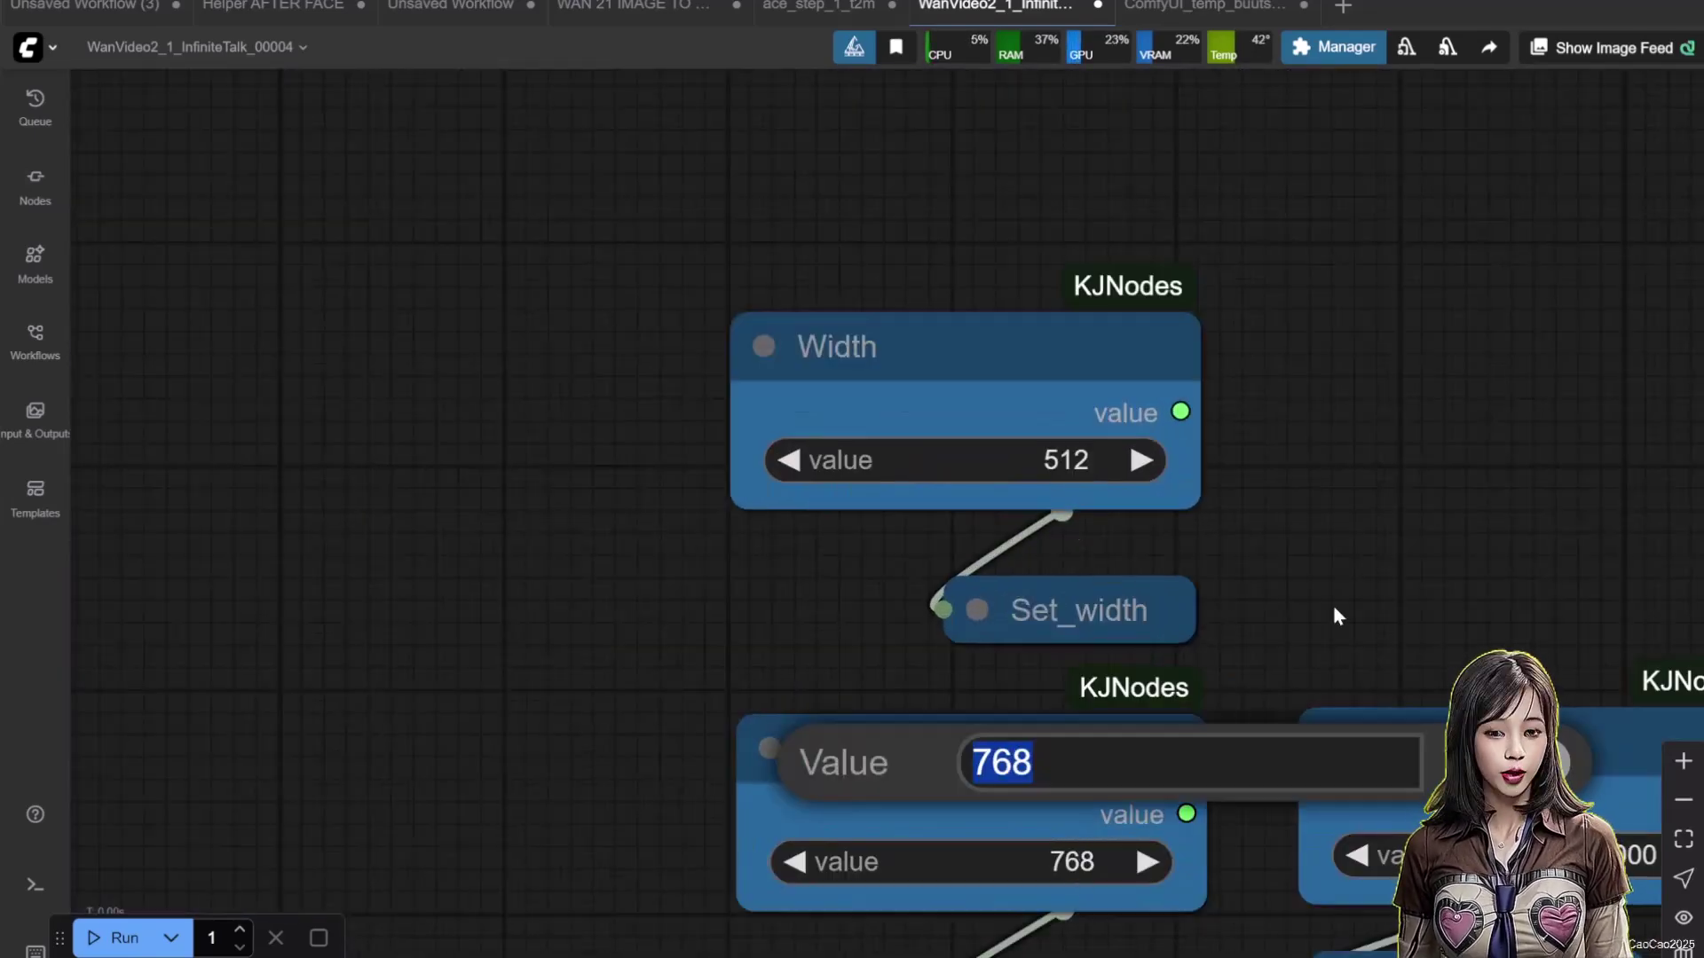
type("512")
key("Return")
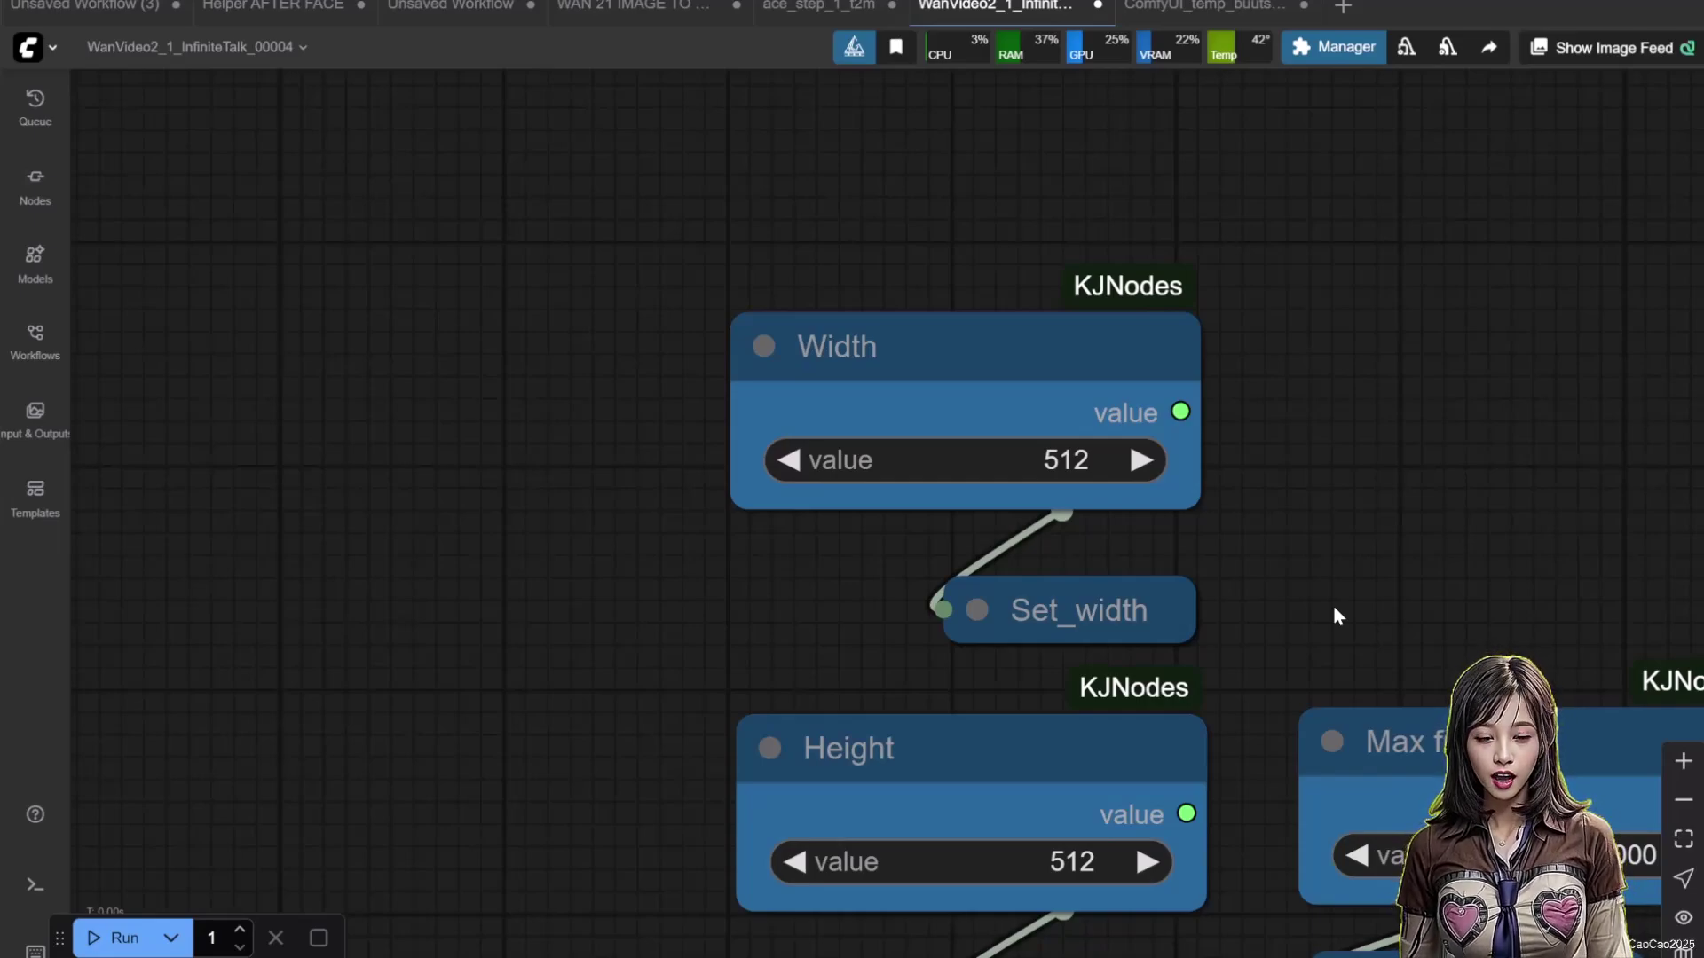
scroll(647, 545, "down", 10)
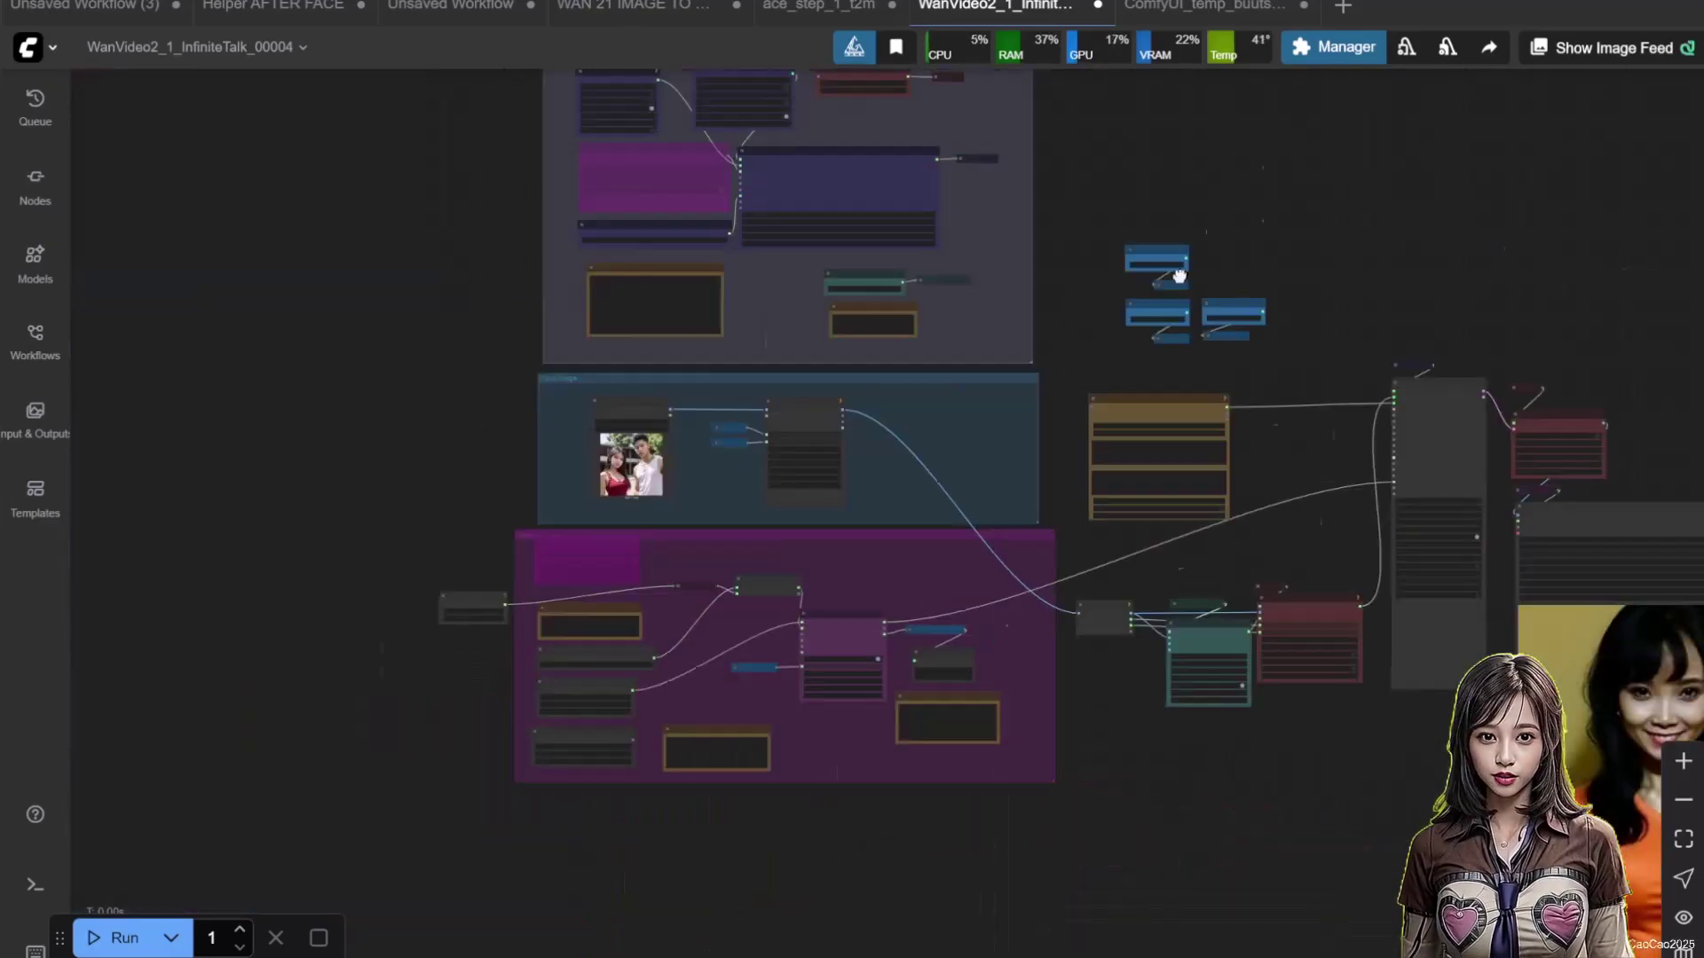
scroll(692, 609, "up", 6)
Duplicate the Load Audio (Path) node and the Mel-Band RoFormer vocal separator.
left_click_drag(487, 395, 279, 696)
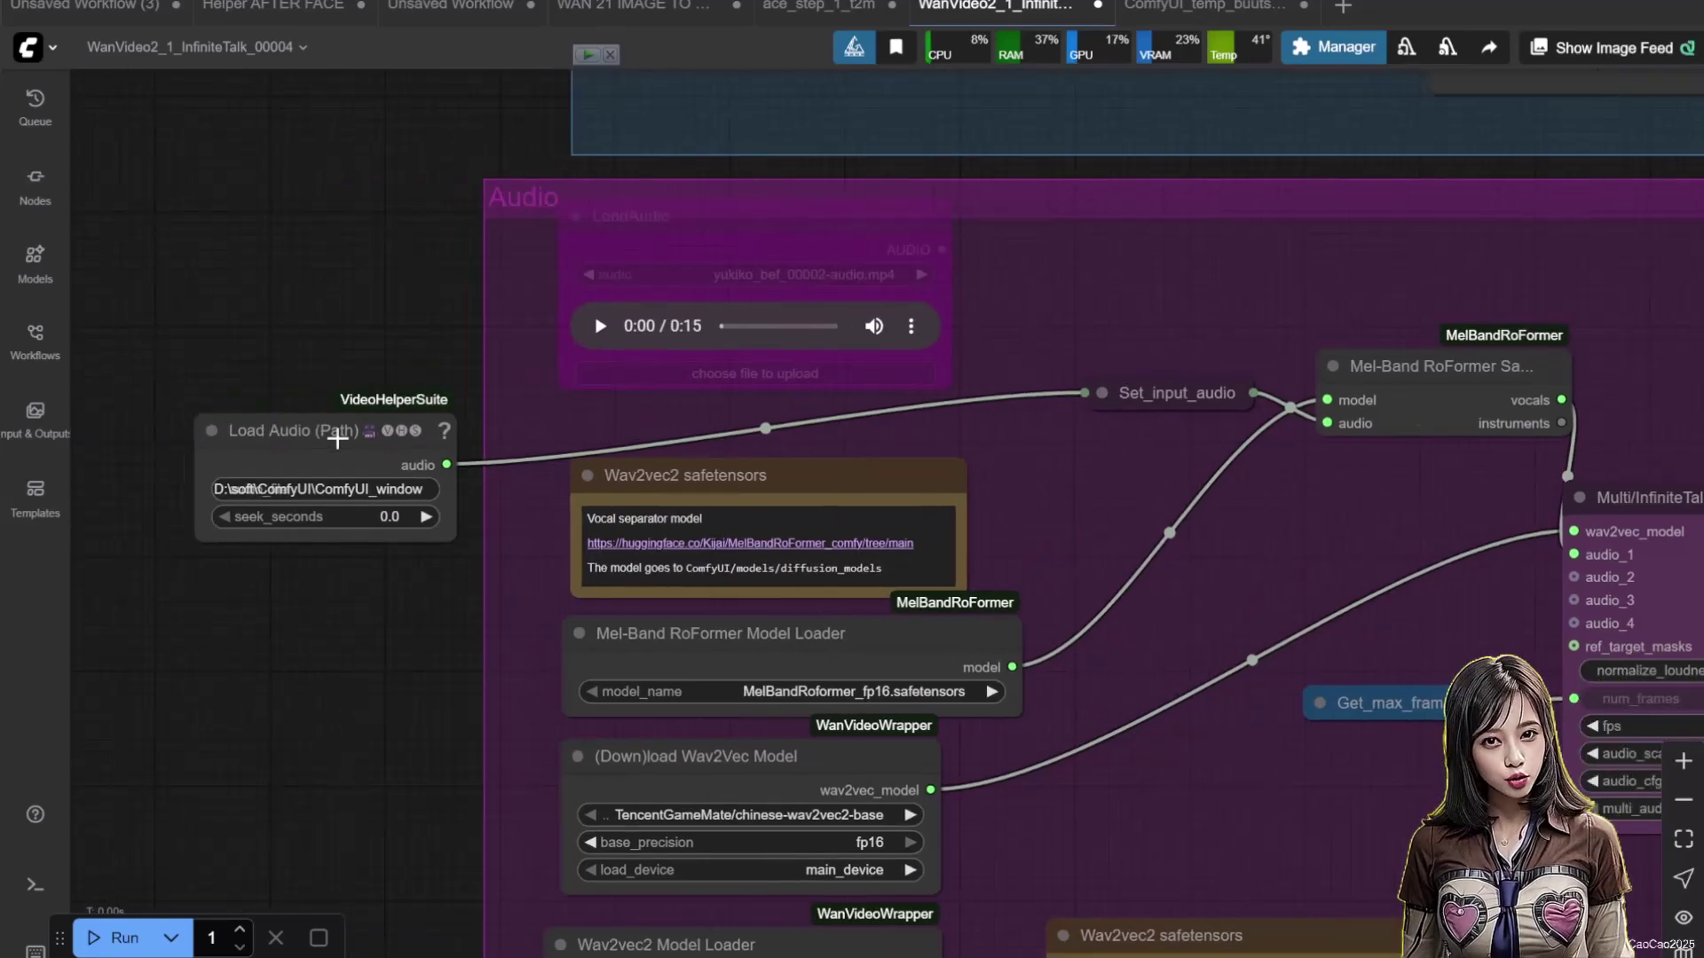
mouse_move(338, 440)
left_mouse_down()
mouse_move(323, 395)
mouse_move(436, 383)
mouse_move(267, 590)
mouse_move(267, 555)
left_mouse_up()
left_click(1378, 376)
mouse_move(1378, 376)
left_mouse_down()
mouse_move(1407, 391)
mouse_move(1400, 512)
left_mouse_up()
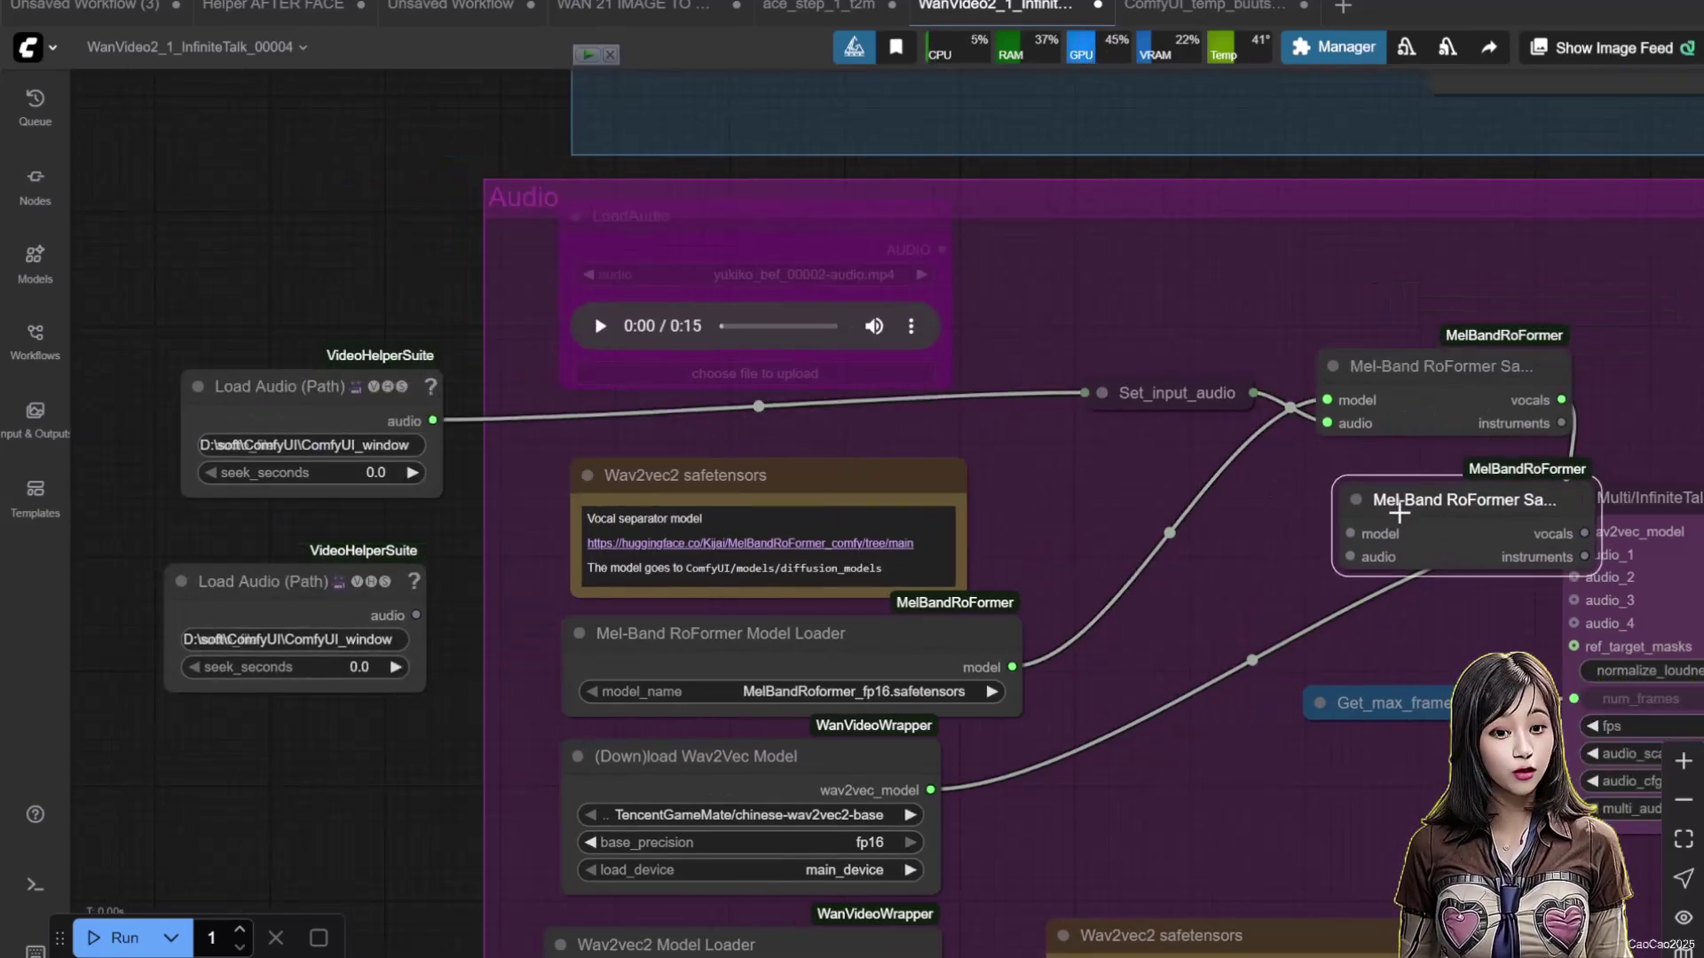
Update the first audio loader's path and connect the separator model to the second separator.
left_click(311, 445)
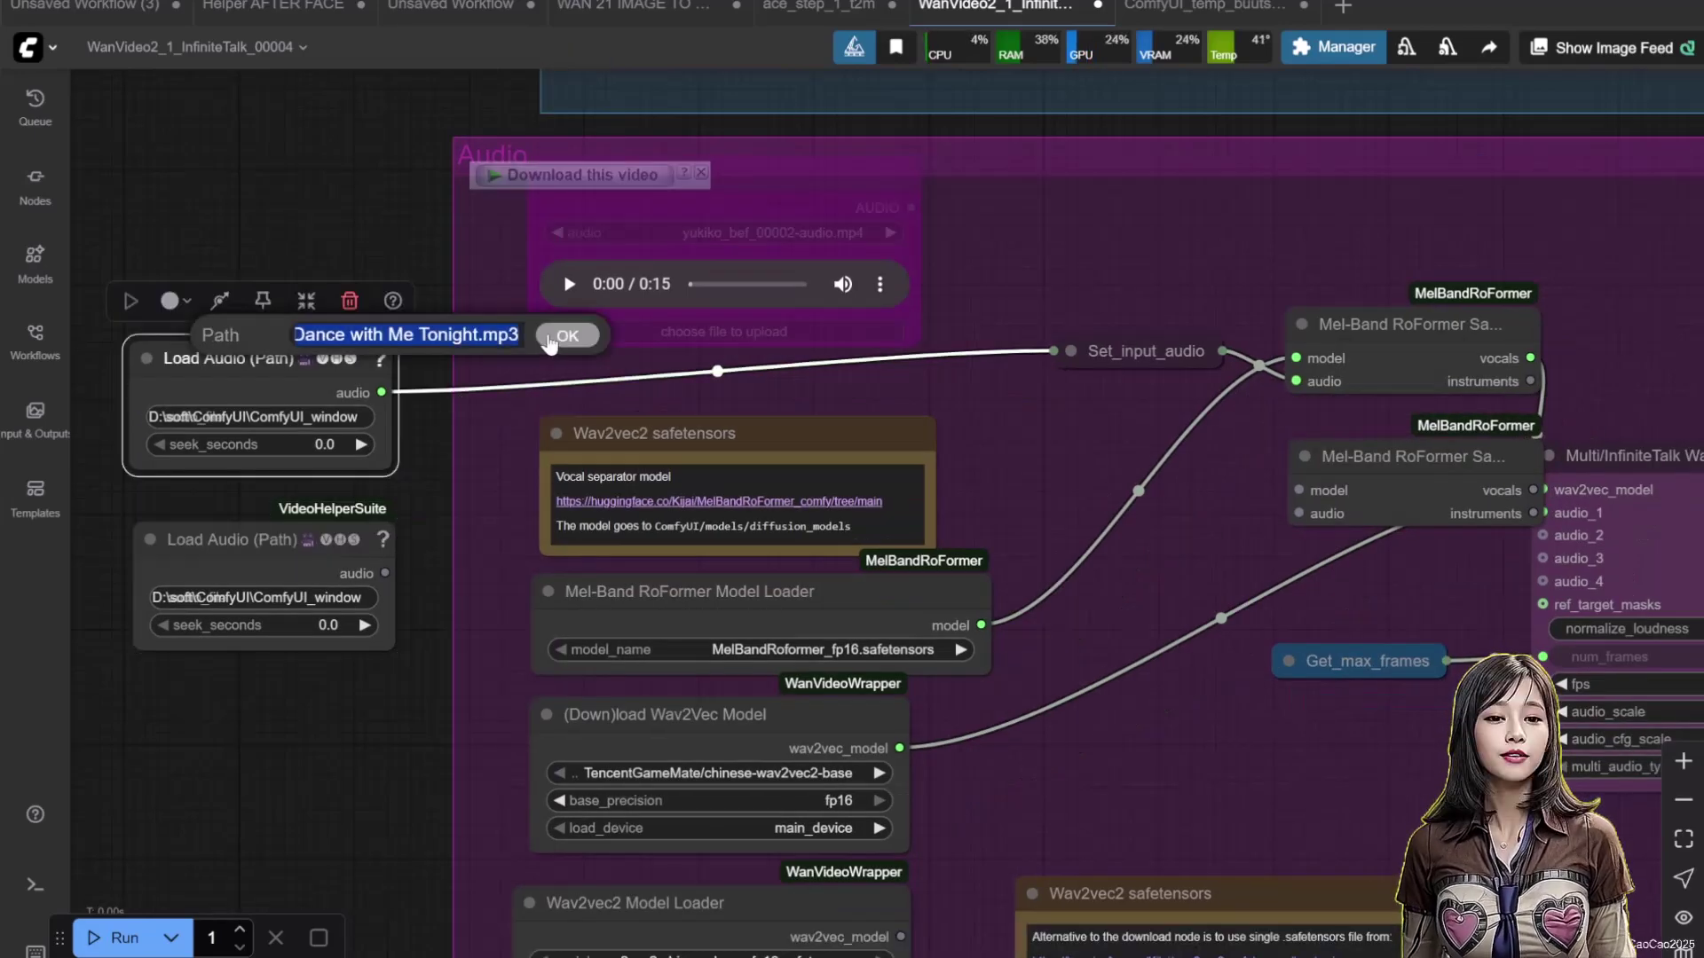
left_click(566, 336)
left_click_drag(381, 391, 1154, 348)
left_click_drag(980, 625, 1296, 490)
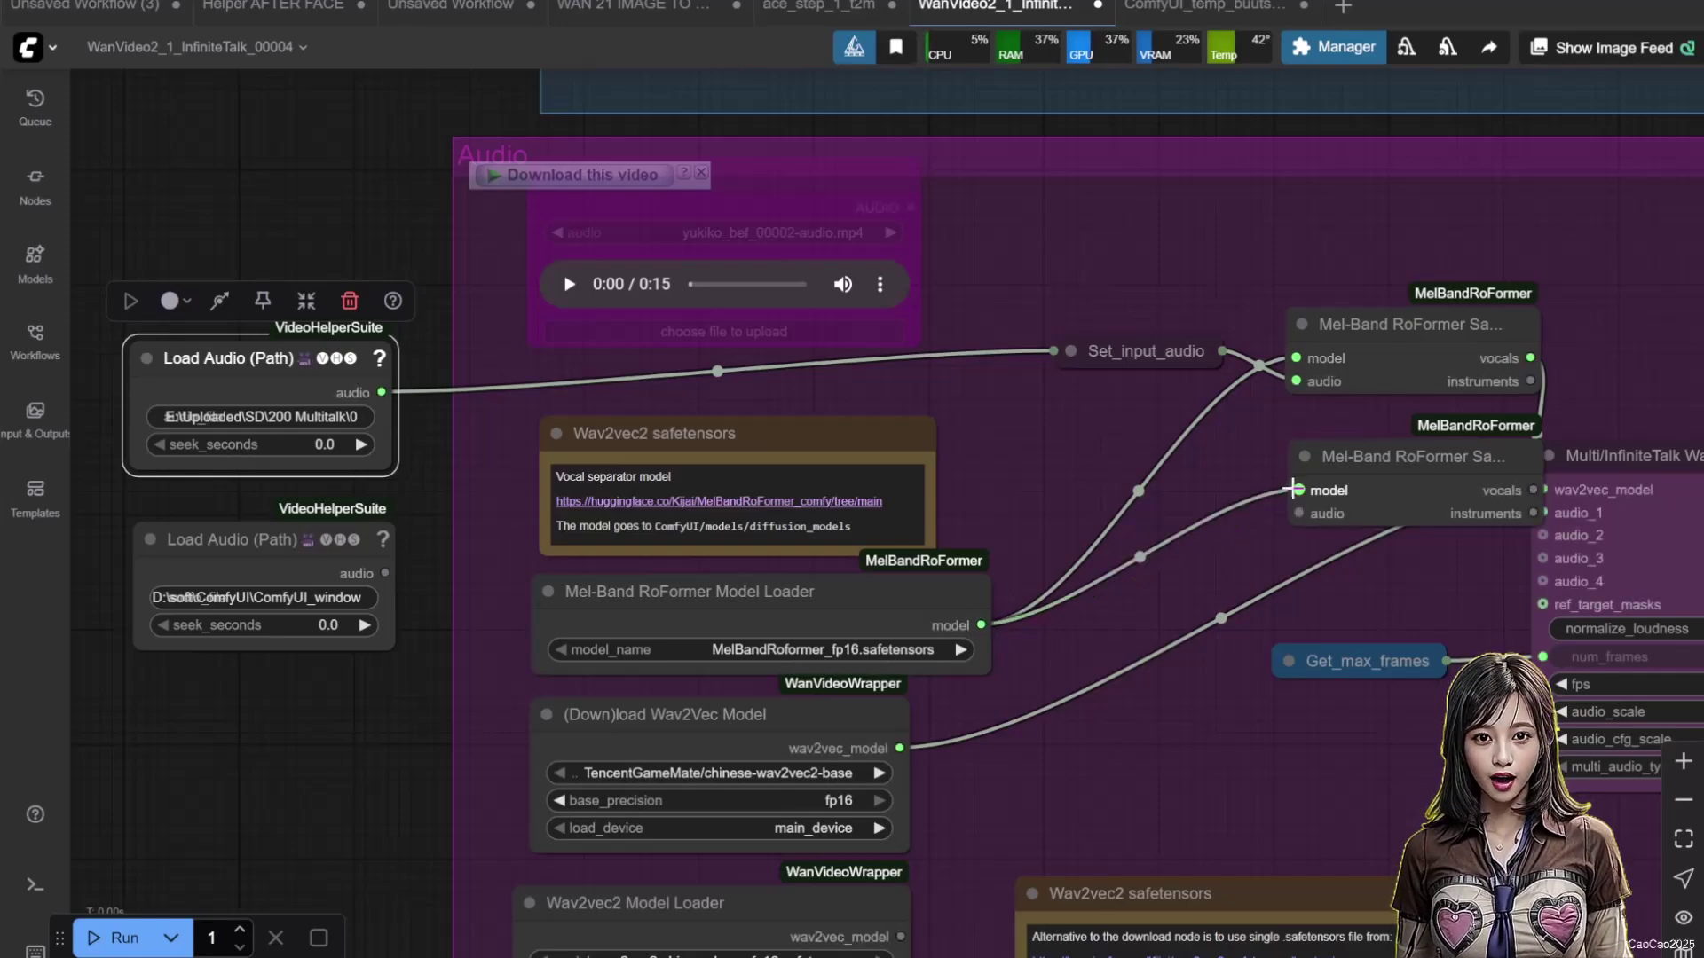
Point the second audio loader at the male vocal track and feed it into the second separator.
left_click(342, 597)
key("ctrl+v")
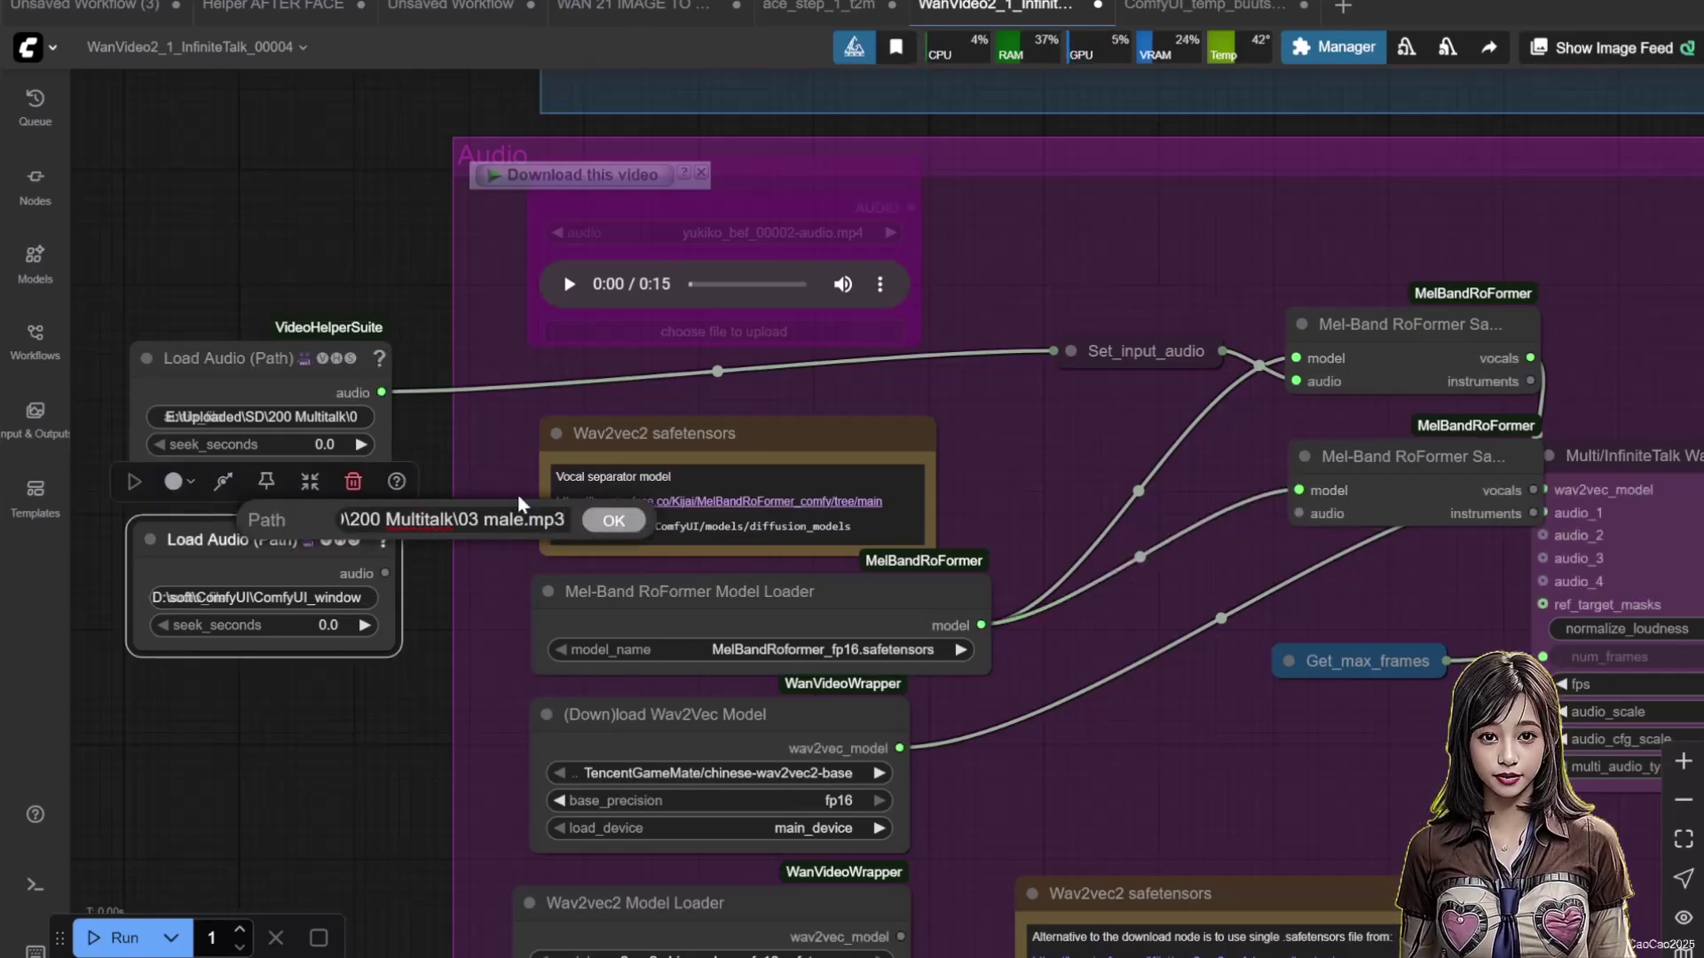
left_click(614, 520)
left_click_drag(386, 573, 1259, 470)
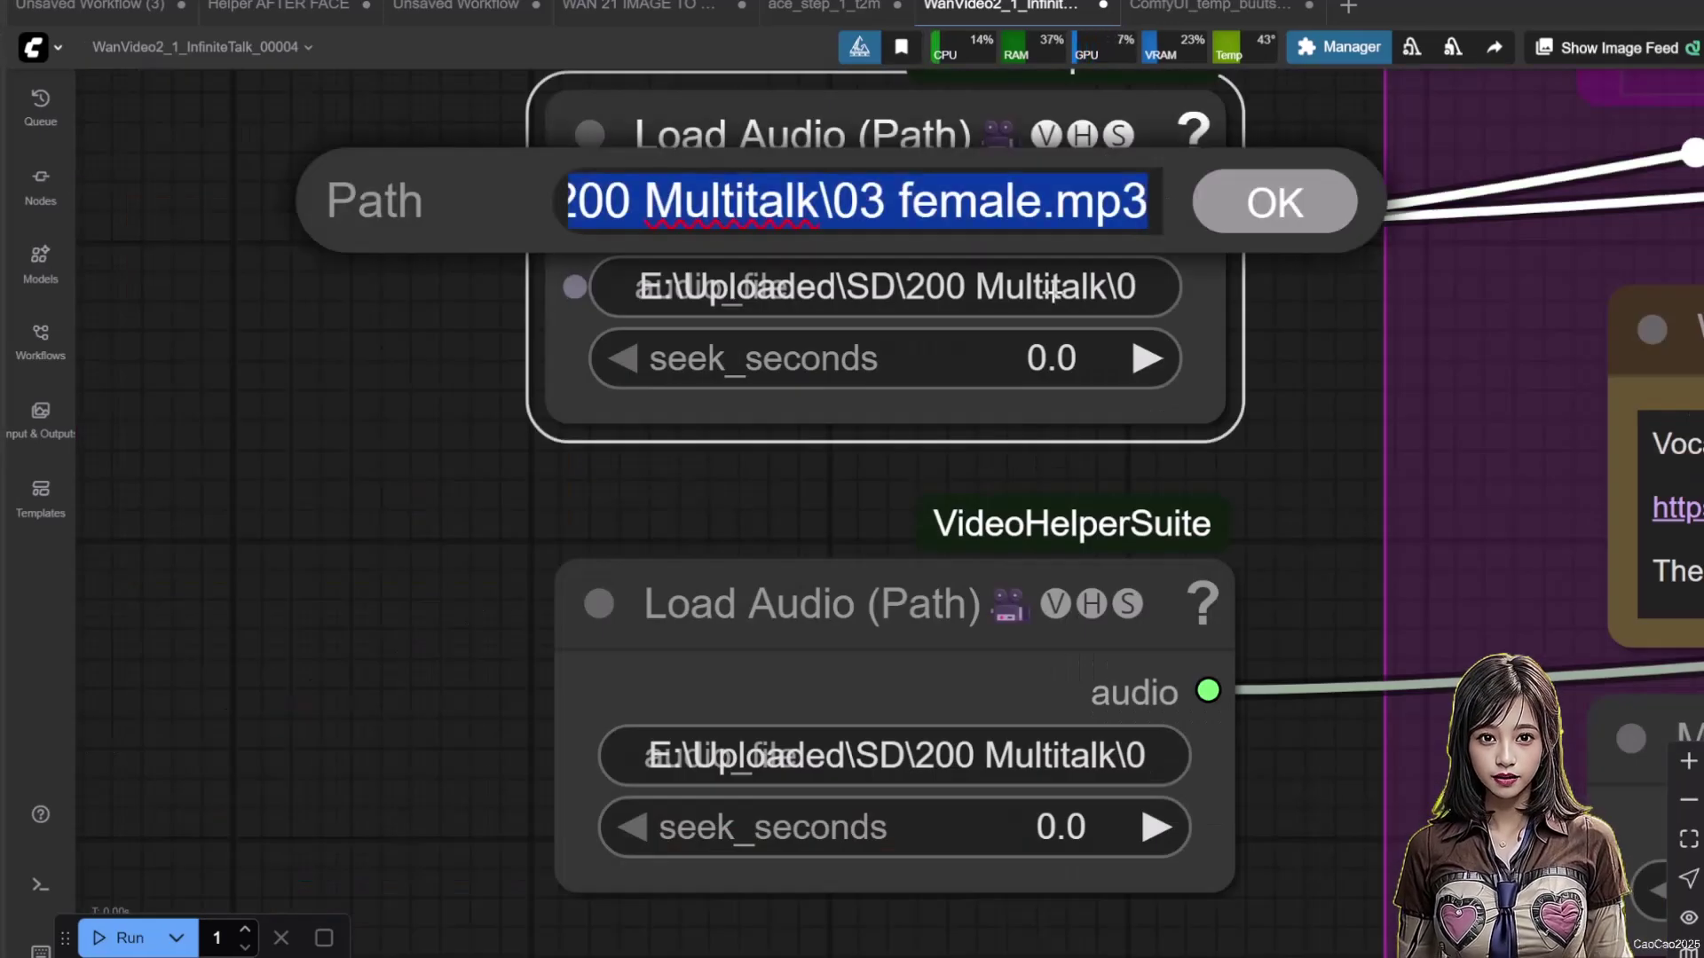
Paste in the female vocal track path and the replacement path for the other audio loader.
key("ctrl+v")
key("Return")
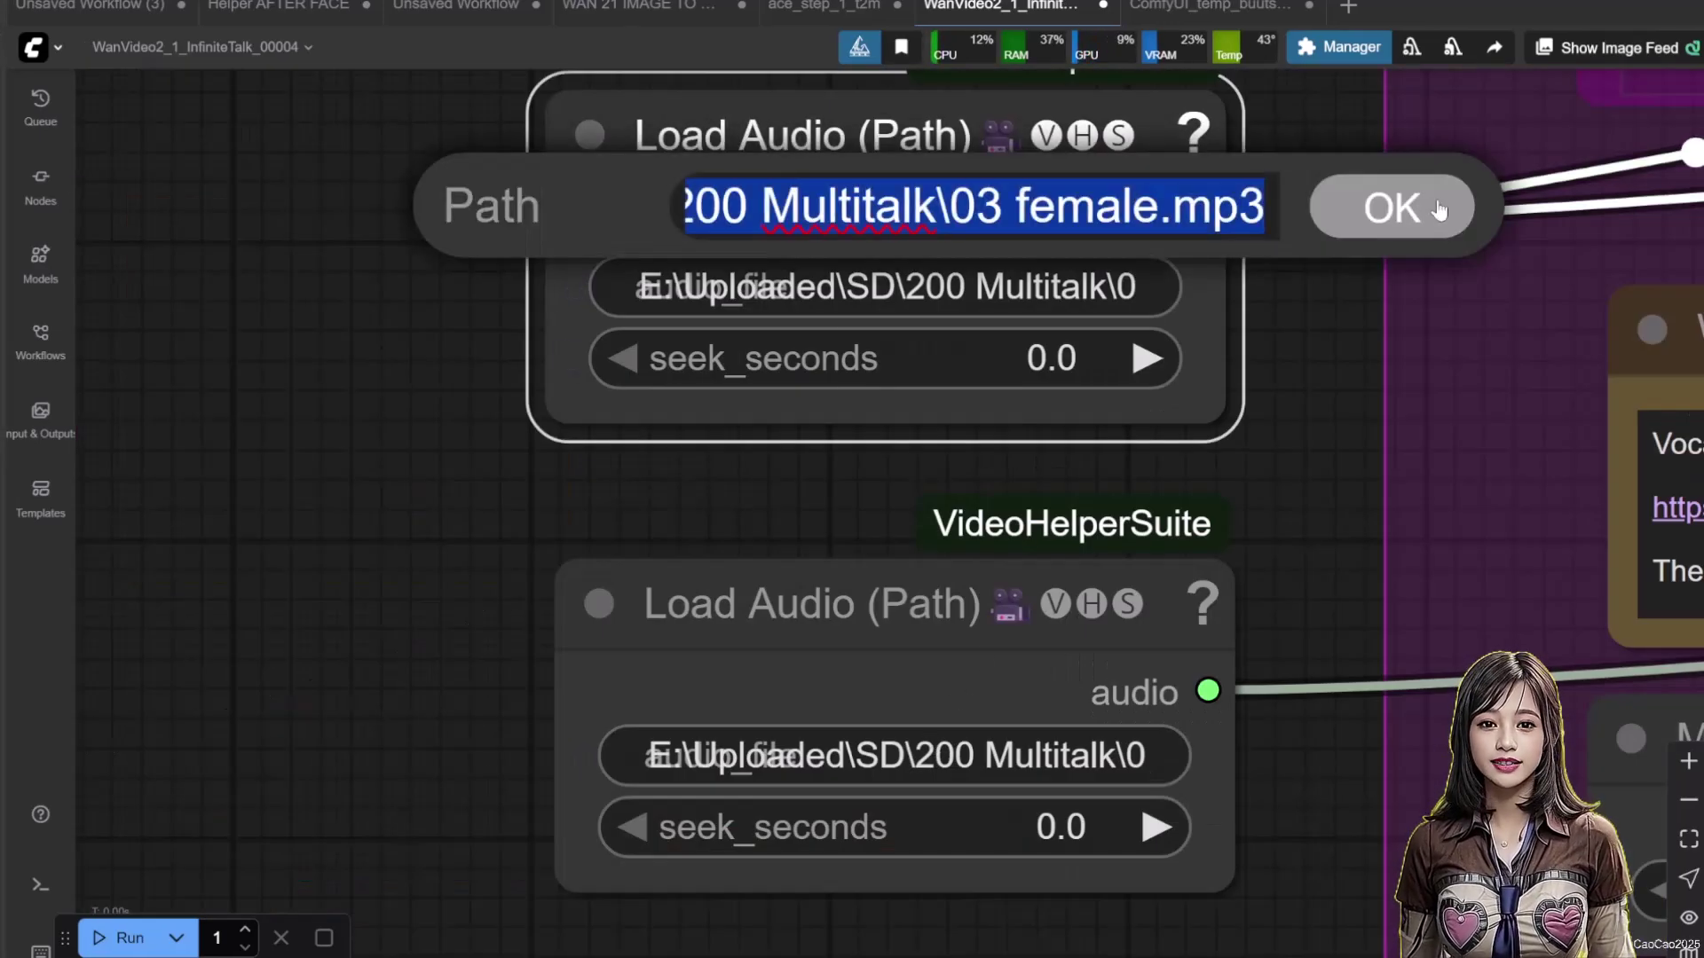
left_click(1438, 210)
left_click(894, 754)
key("ctrl+v")
key("Return")
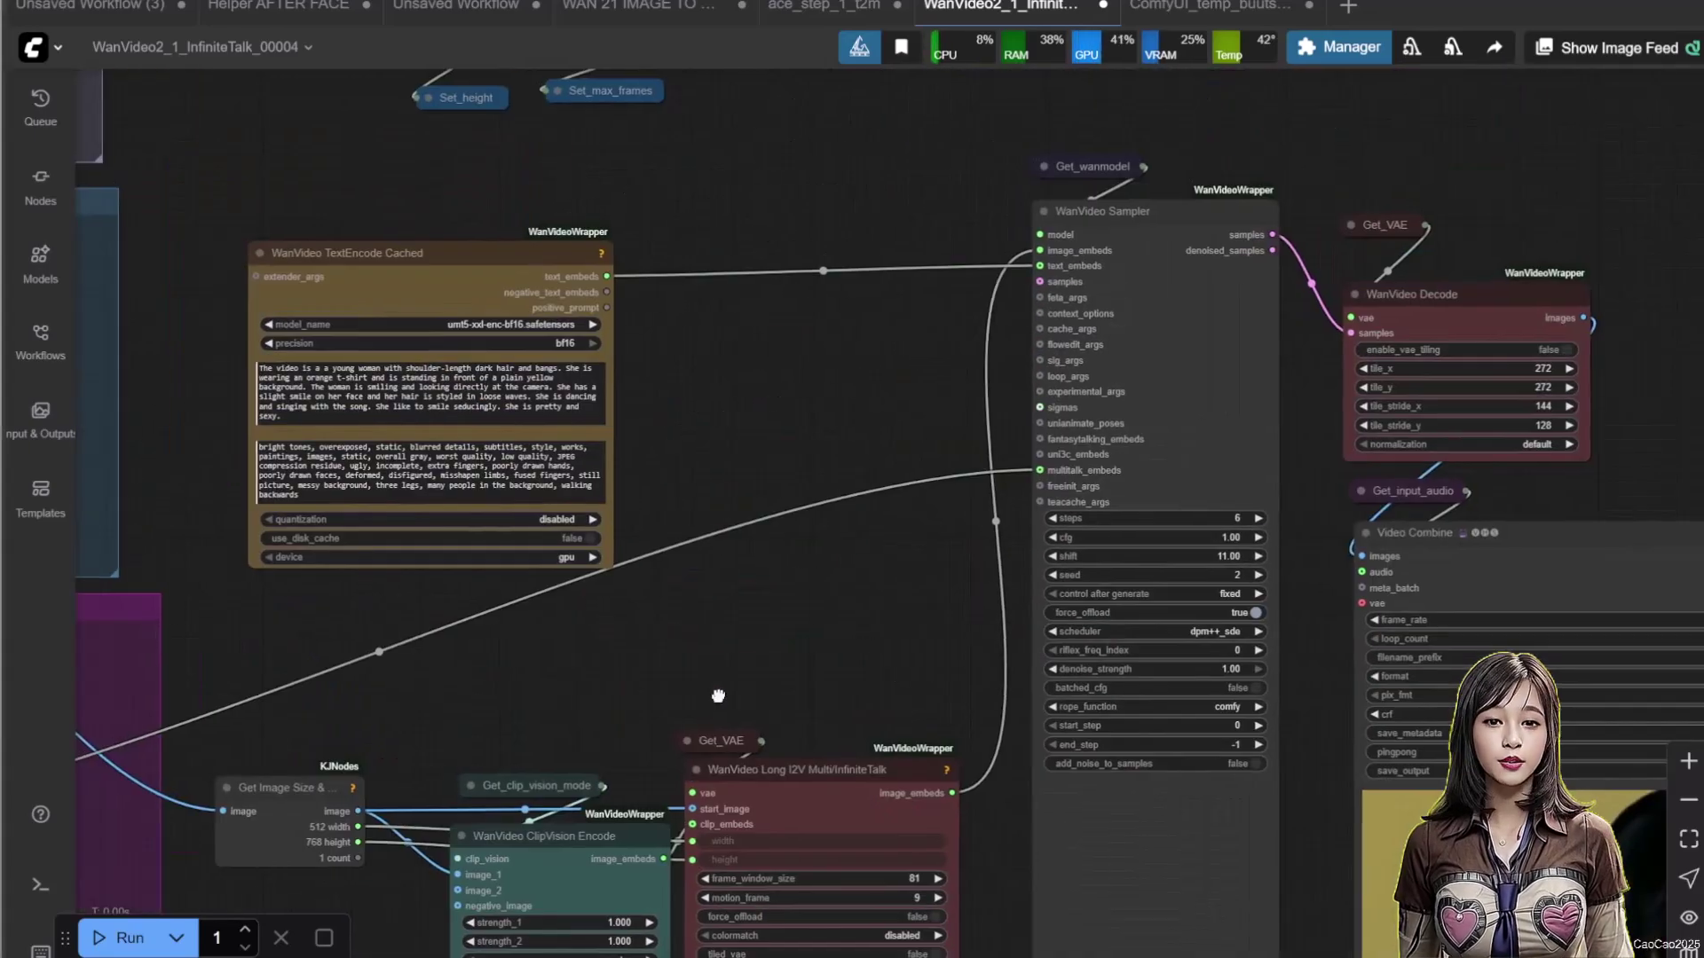
Paste an audio loader copy near the sampler and wire it to Video Combine's audio input.
left_click_drag(867, 553, 753, 475)
key("ctrl+v")
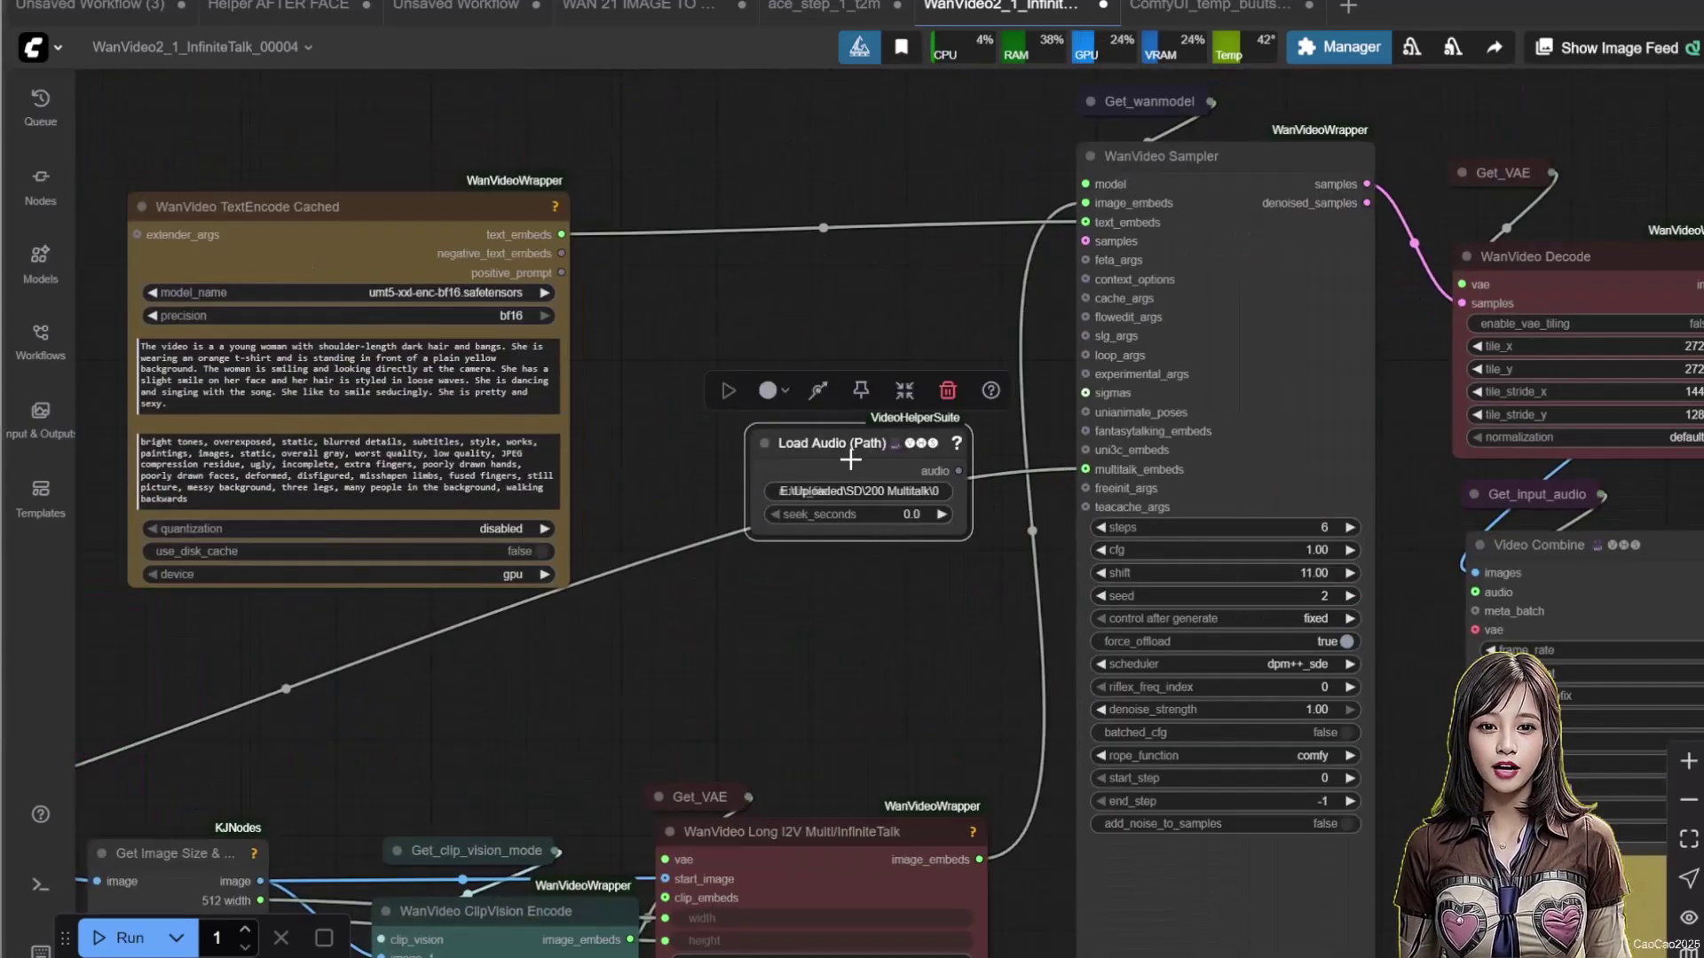
left_click(858, 490)
key("Escape")
left_click_drag(958, 471, 1476, 593)
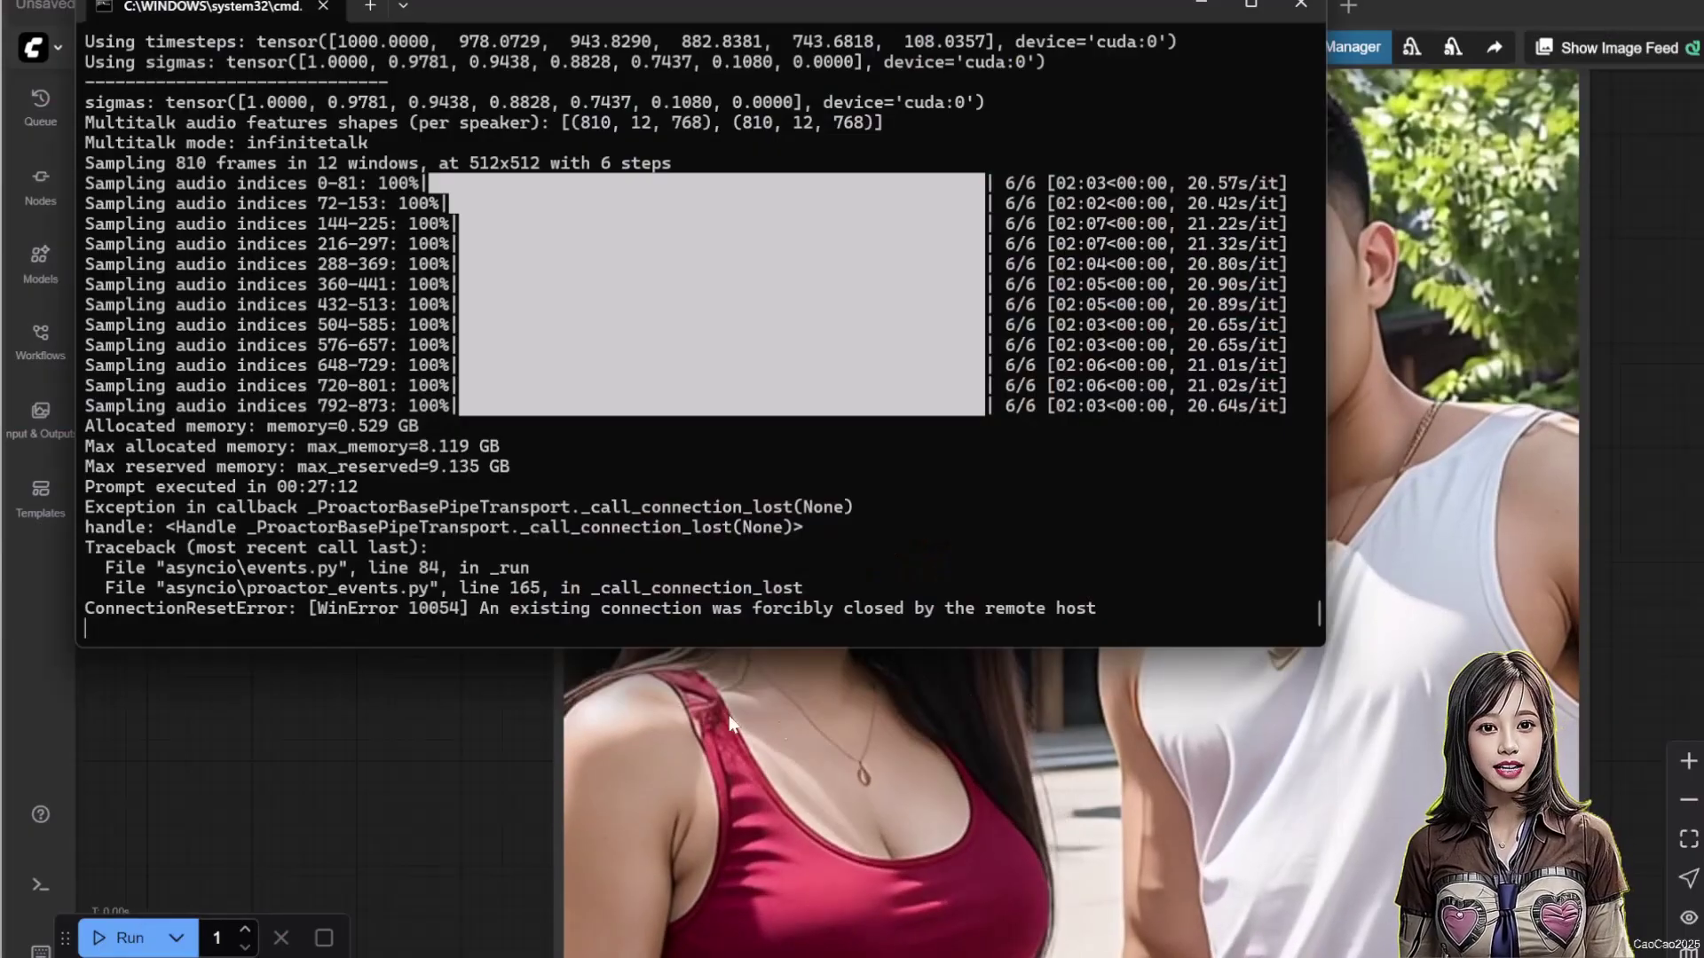
Return to the ComfyUI workflow and watch the WanVideo2_1_InfiniteTalk_00004 duet video preview.
left_click(868, 655)
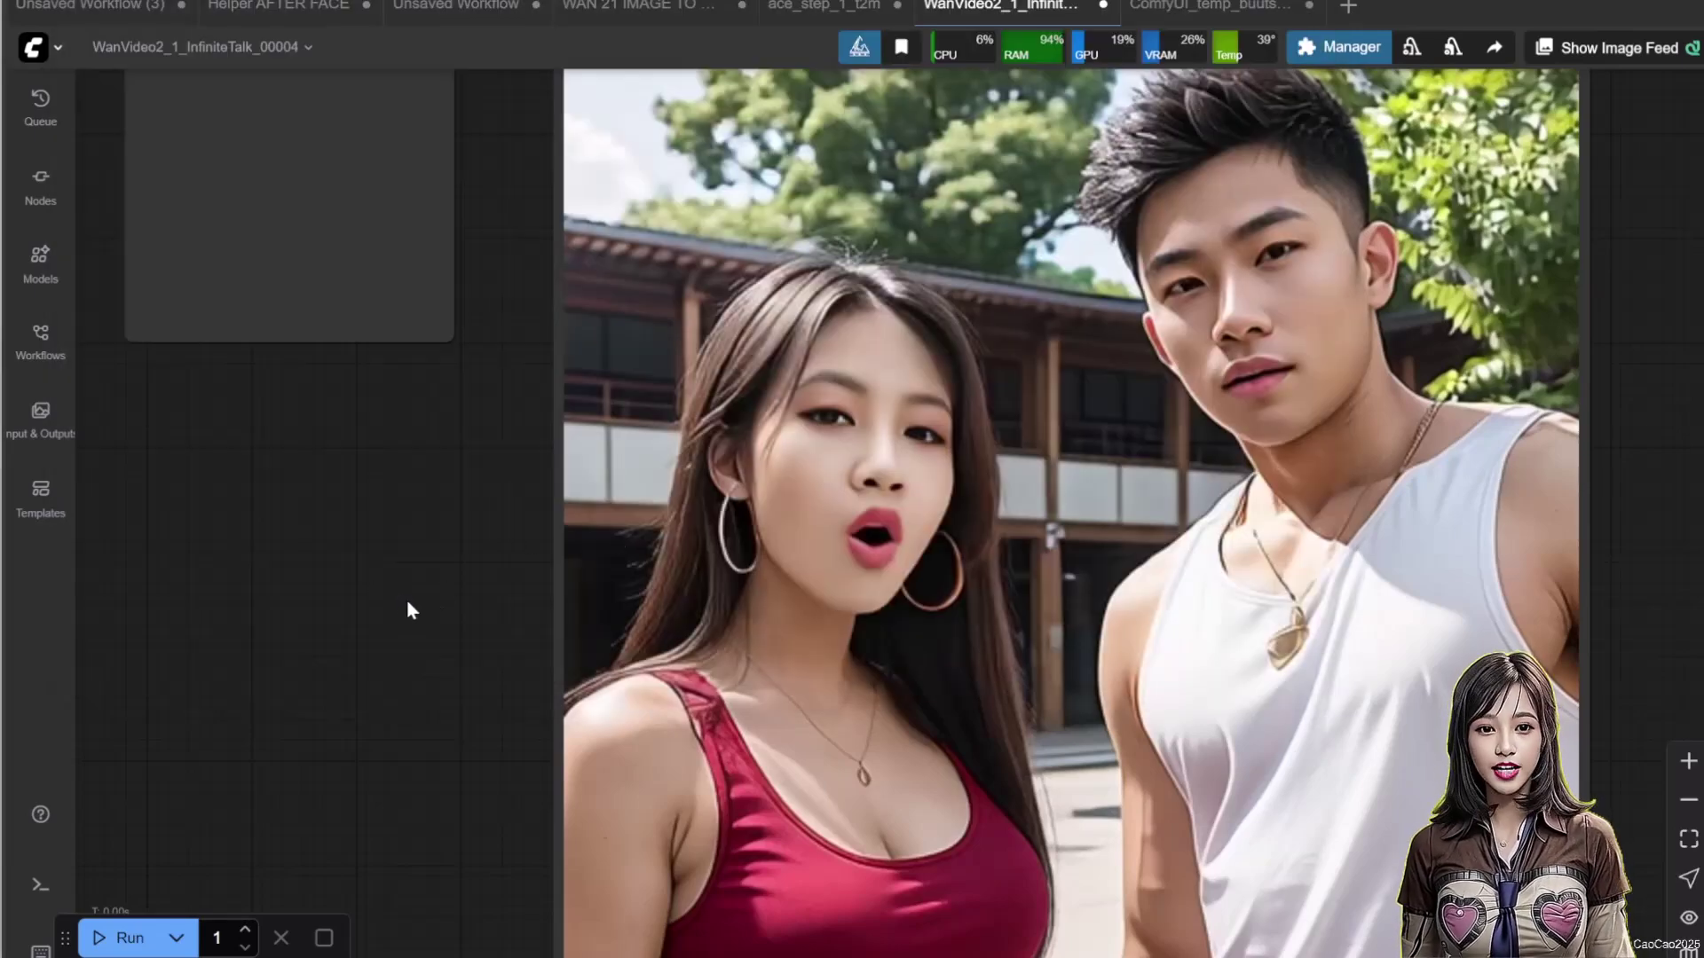
left_click_drag(406, 599, 435, 617)
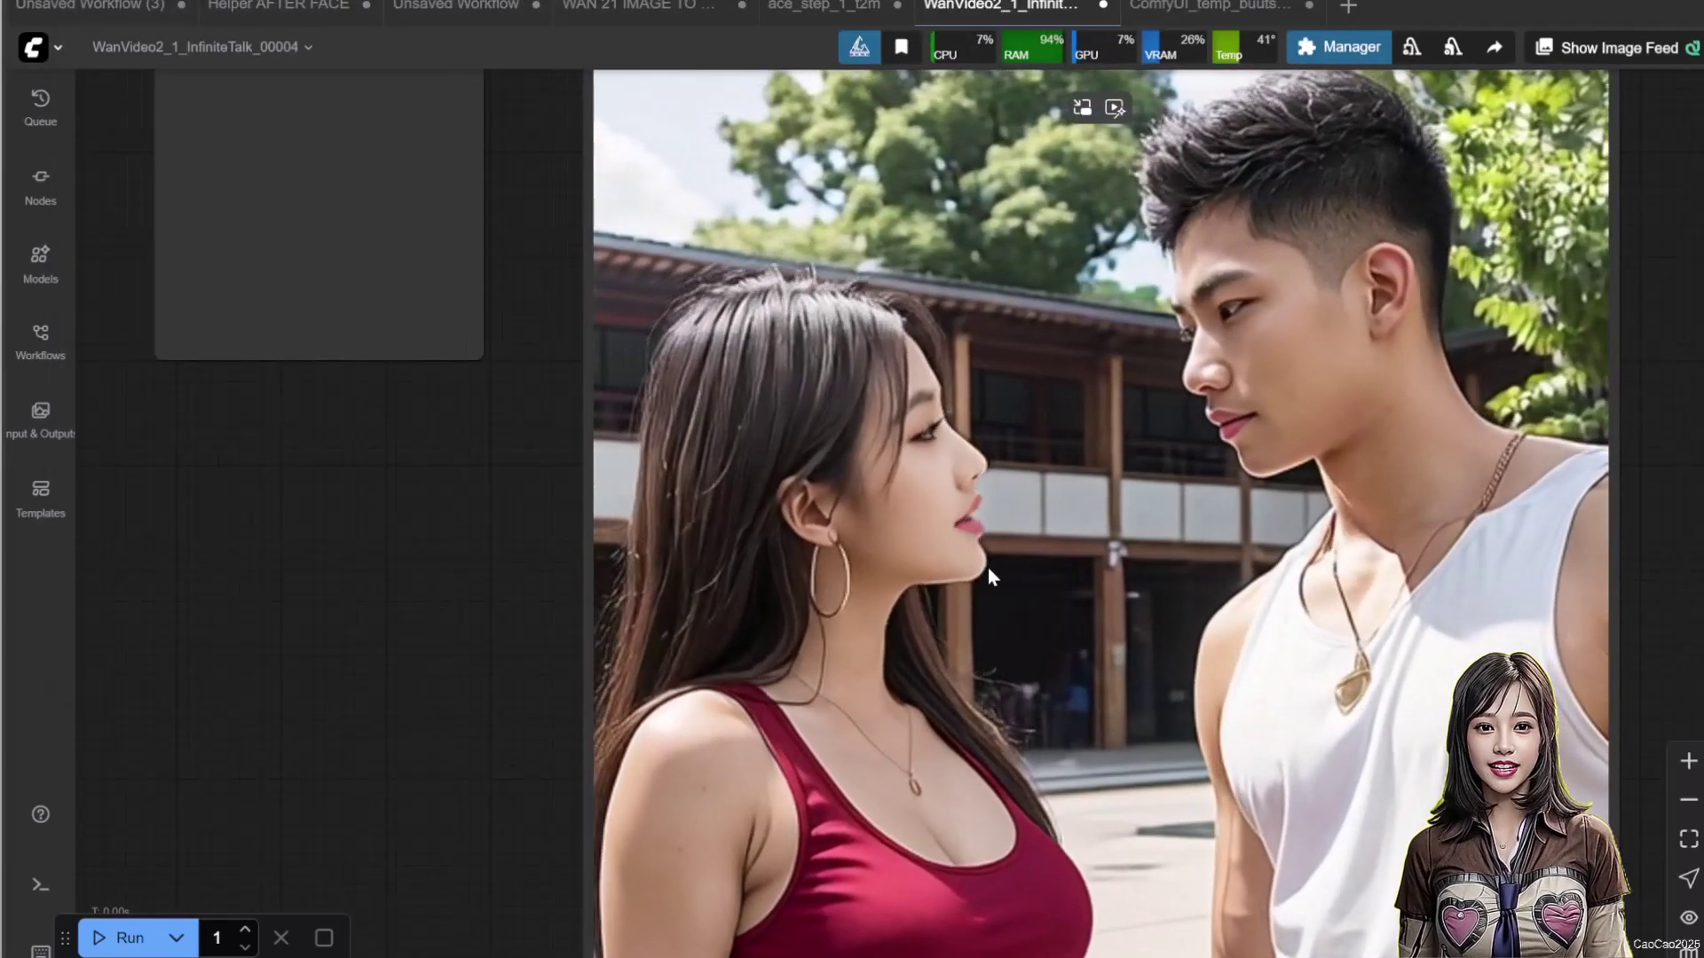